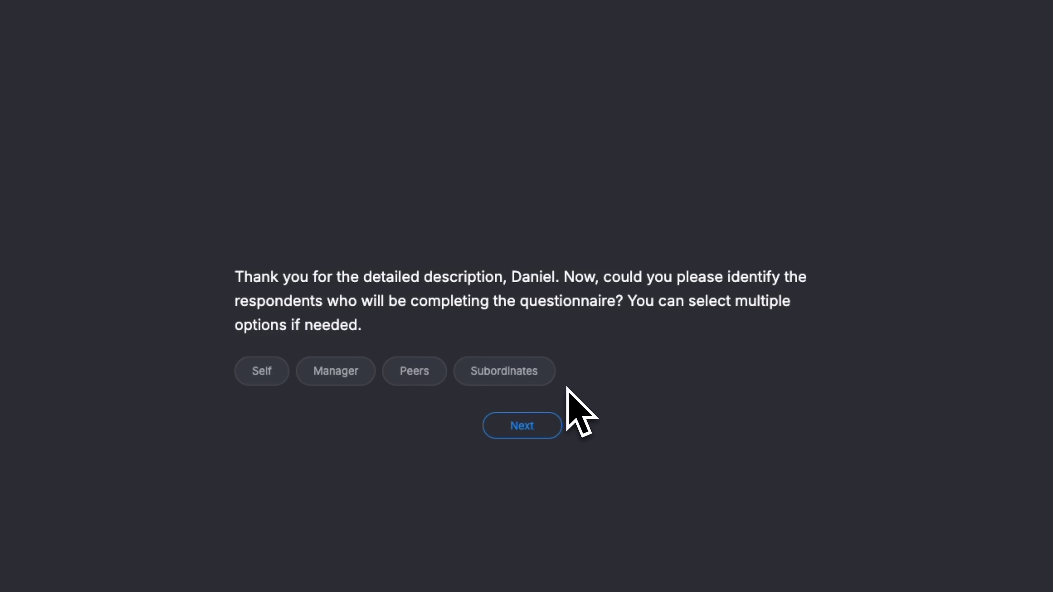
- Select Self, Manager, Peers and Subordinates as the questionnaire respondents
left_click(272, 373)
left_click(340, 374)
left_click(419, 373)
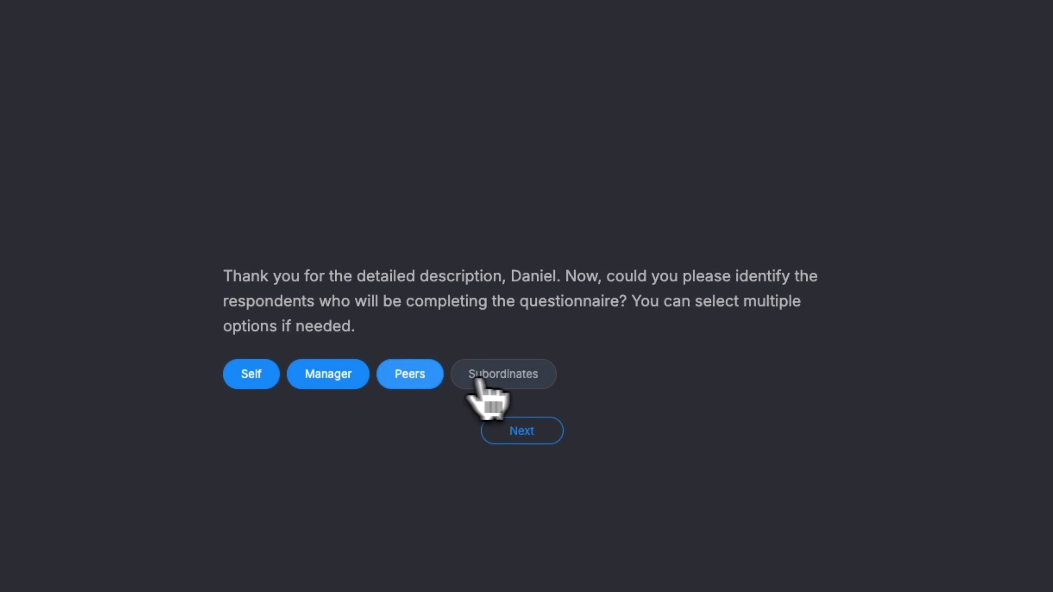
left_click(516, 376)
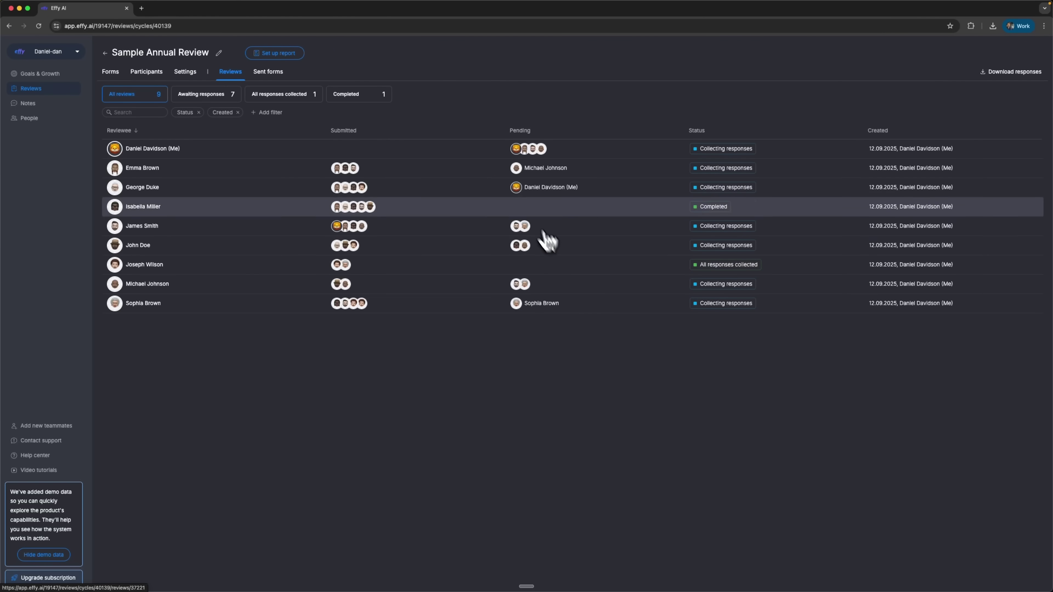
- Open the completed review report for the Head of Customer Success
left_click(191, 209)
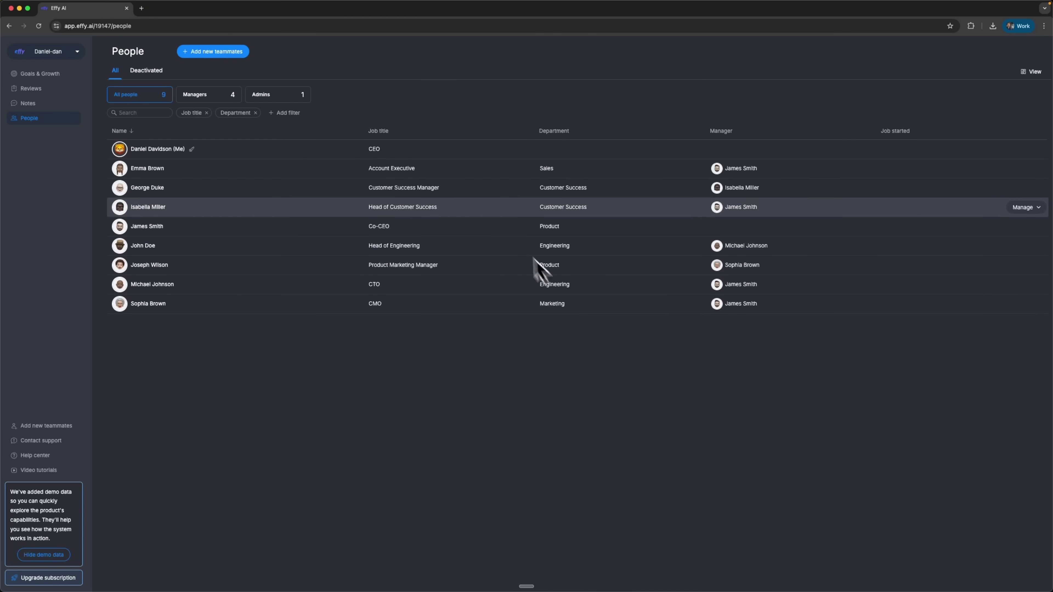
- From the Reviews dashboard's Cycles list, start creating a new review cycle with AI
left_click(56, 130)
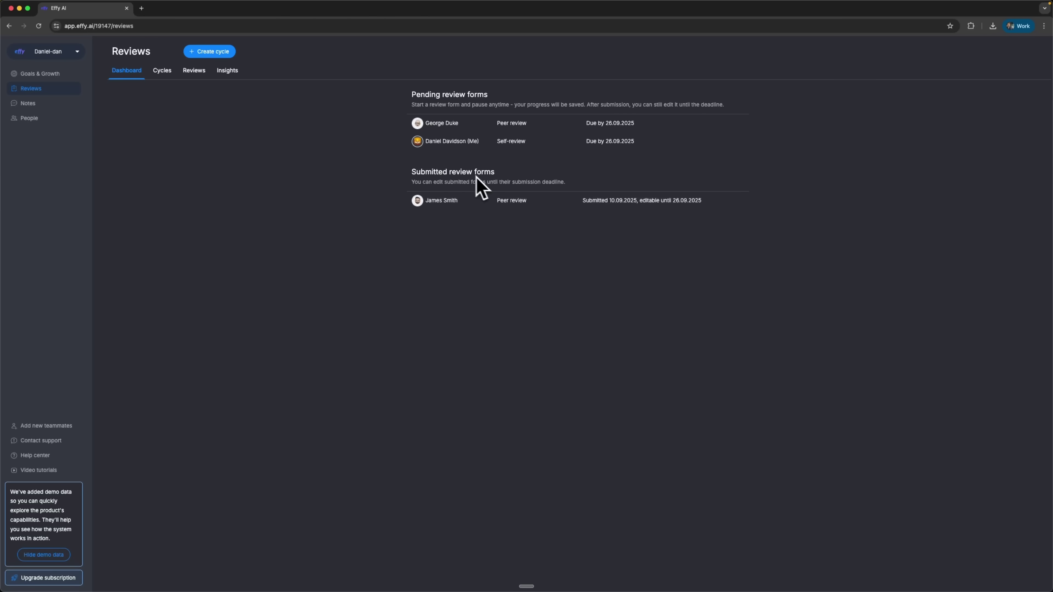
left_click(163, 71)
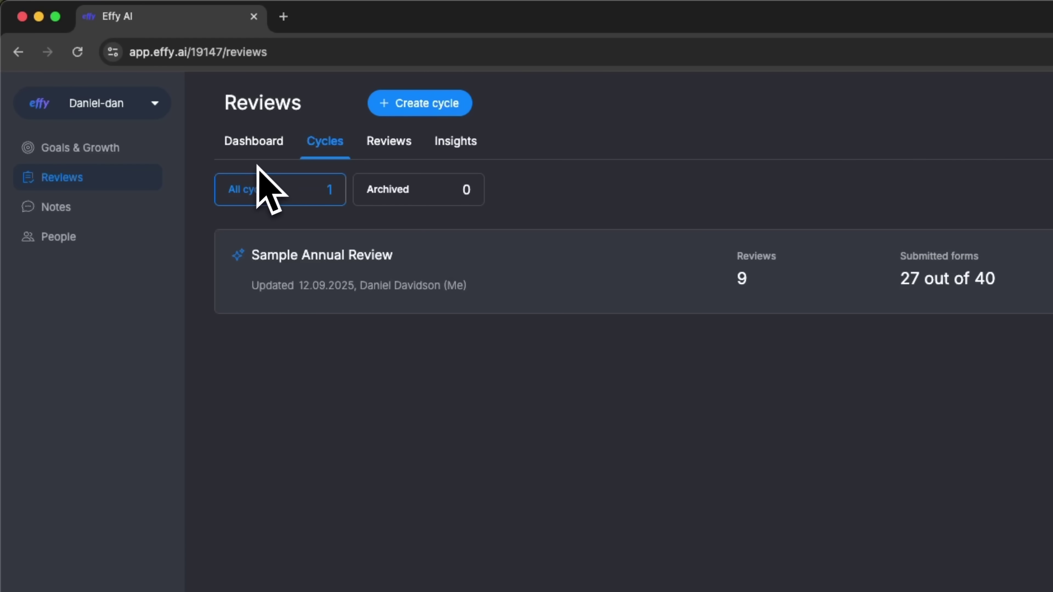
left_click(421, 109)
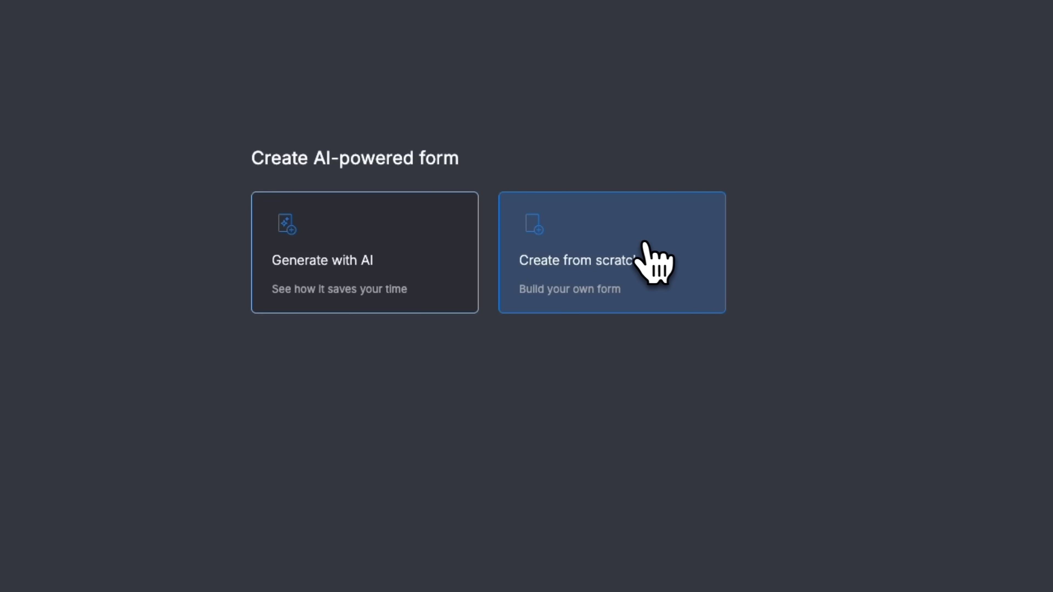
key("Escape")
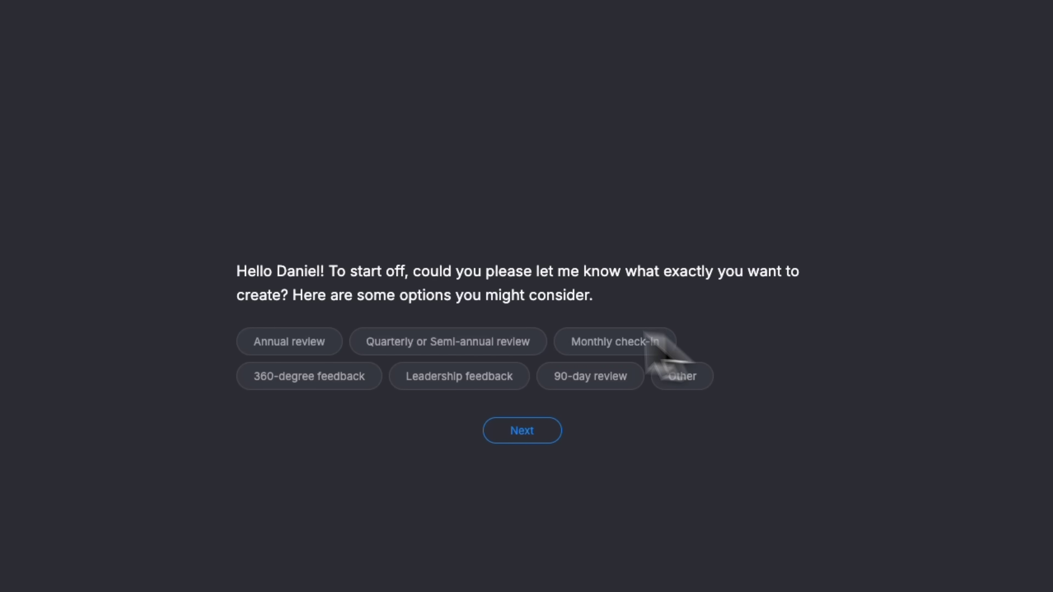
- Choose an Annual review form with questions tailored to the job role
left_click(324, 340)
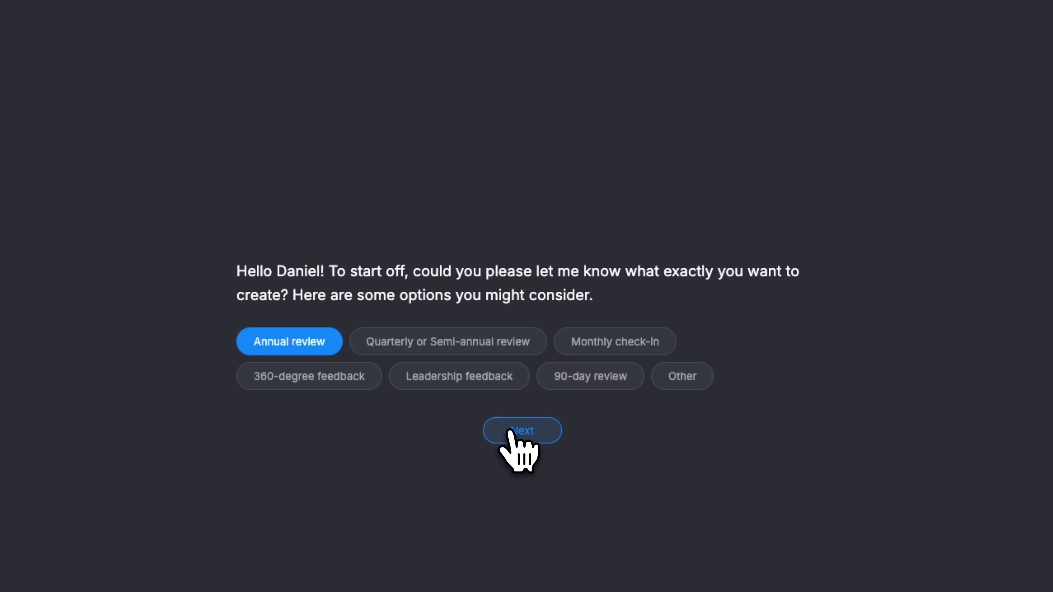
left_click(518, 433)
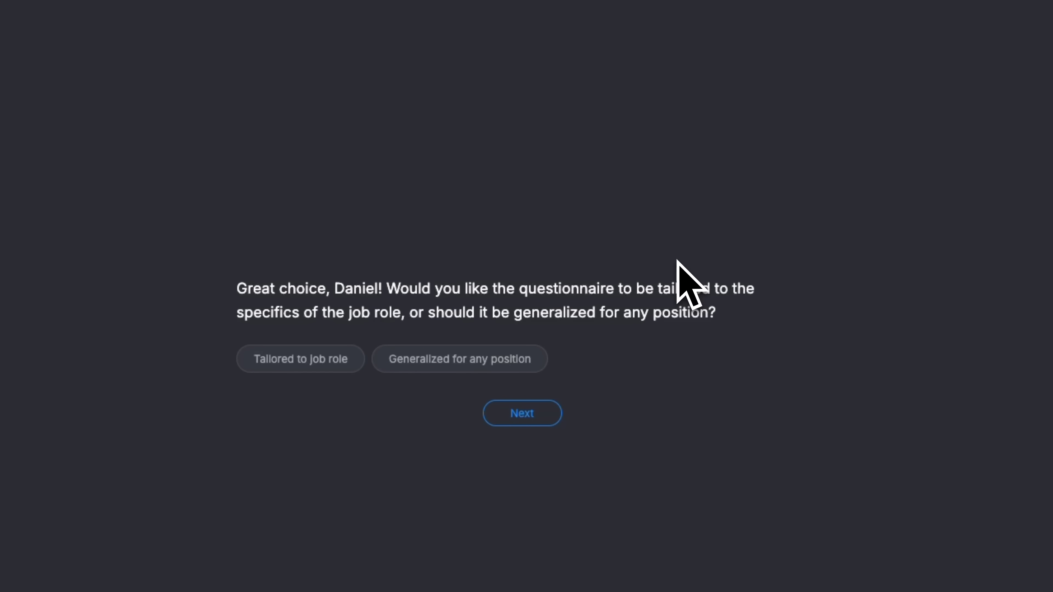
left_click(338, 360)
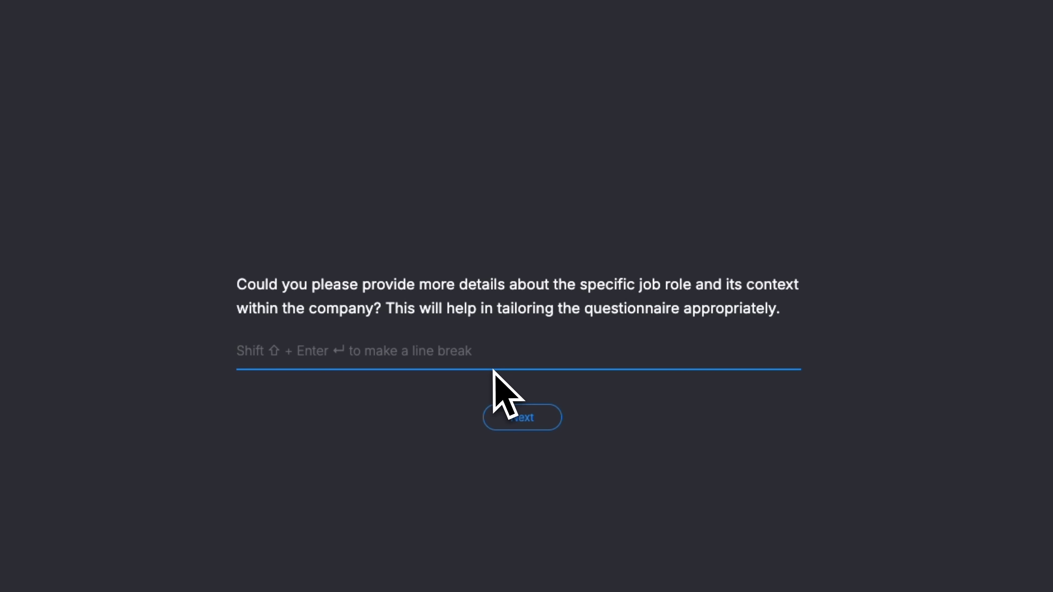
- Paste in the Customer Success Manager role description and submit it
type("Customer Success Manager responsible for client relationship management, account retention, and expansion. Works closely with sales team on renewals, collaborates with product team on feature requests, and manages onboarding process for new clients. Key metrics include churn rate, expansion revenue, and customer satisfaction scores.")
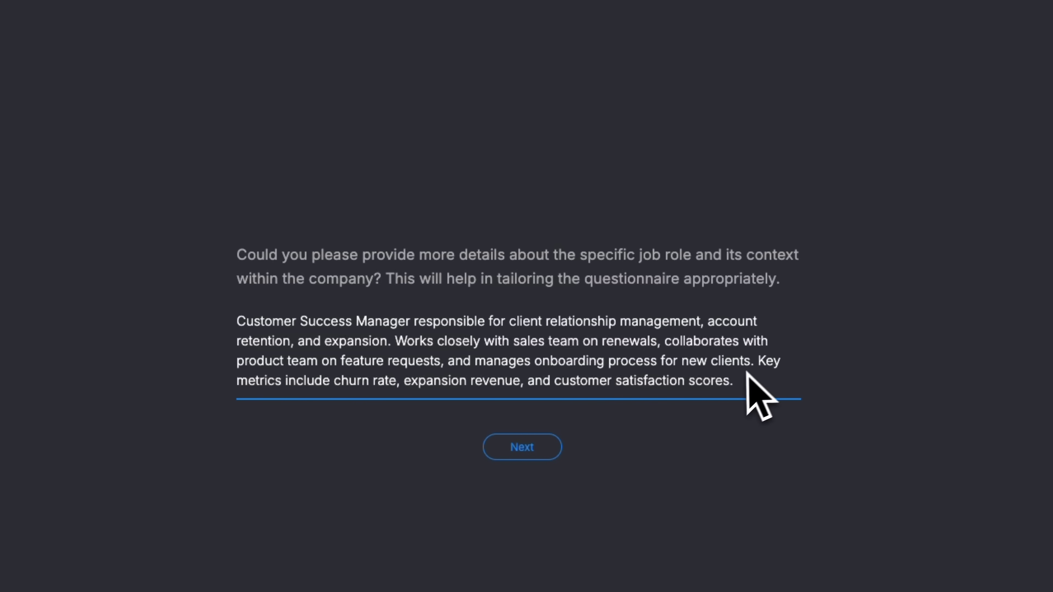
left_click(540, 446)
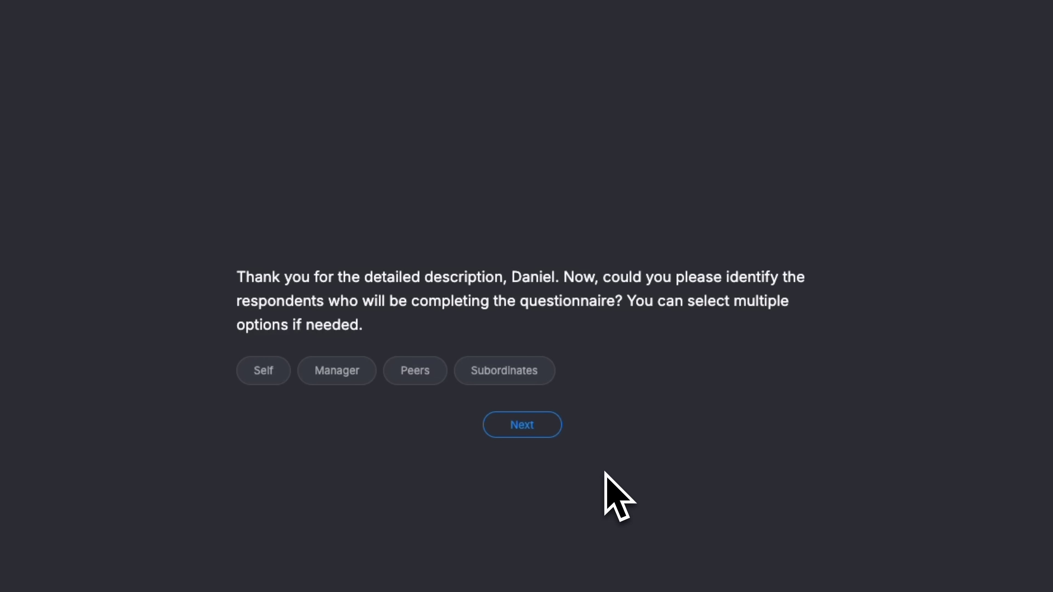
- Include Self, Manager, Peers and Subordinates as respondents and choose an automatically generated rating scale
left_click(272, 371)
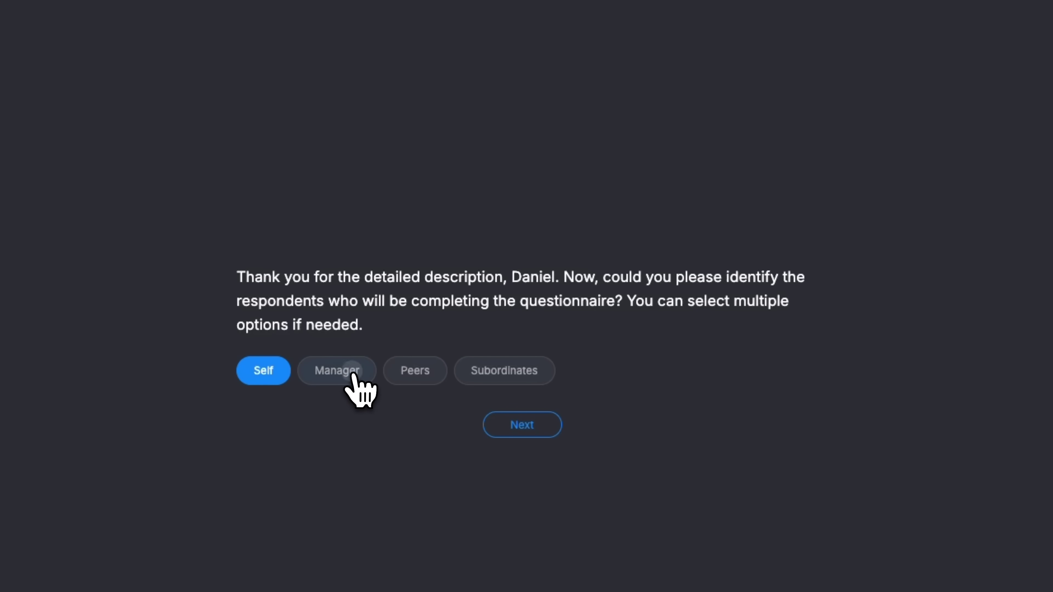
left_click(353, 371)
left_click(436, 373)
left_click(524, 373)
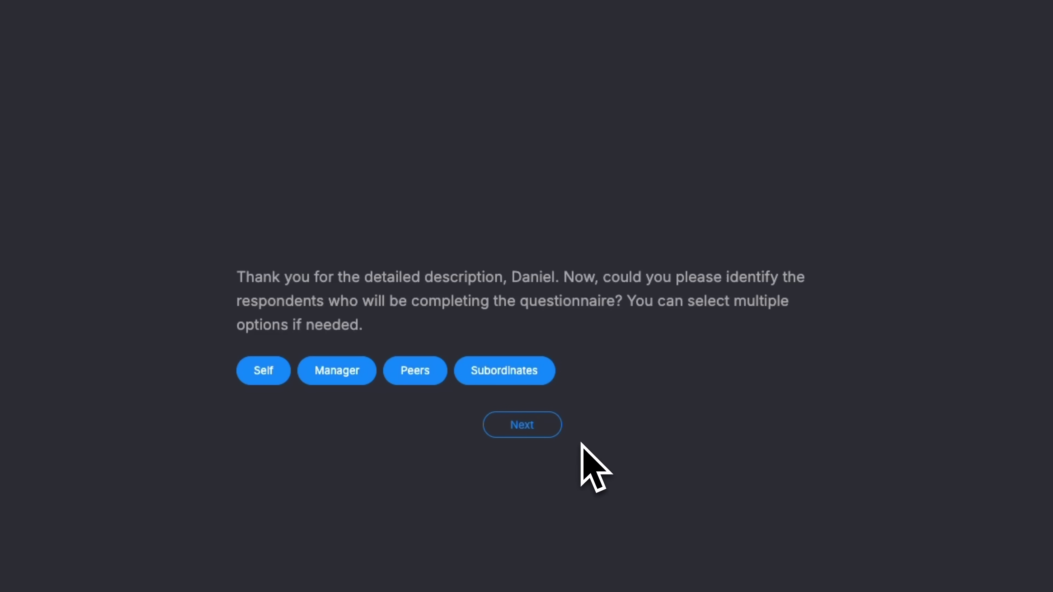
left_click(519, 432)
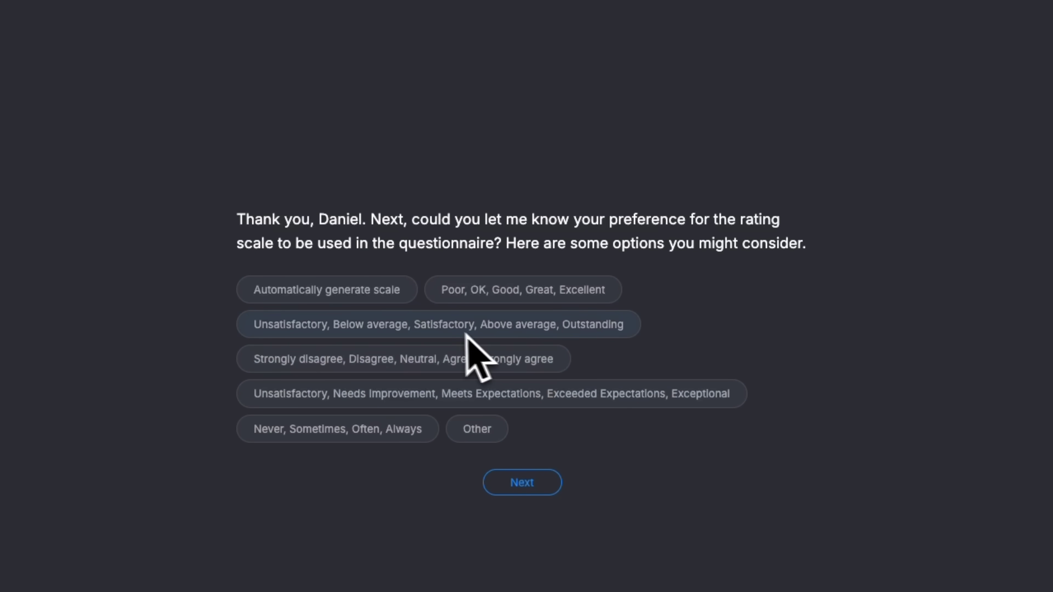
left_click(316, 291)
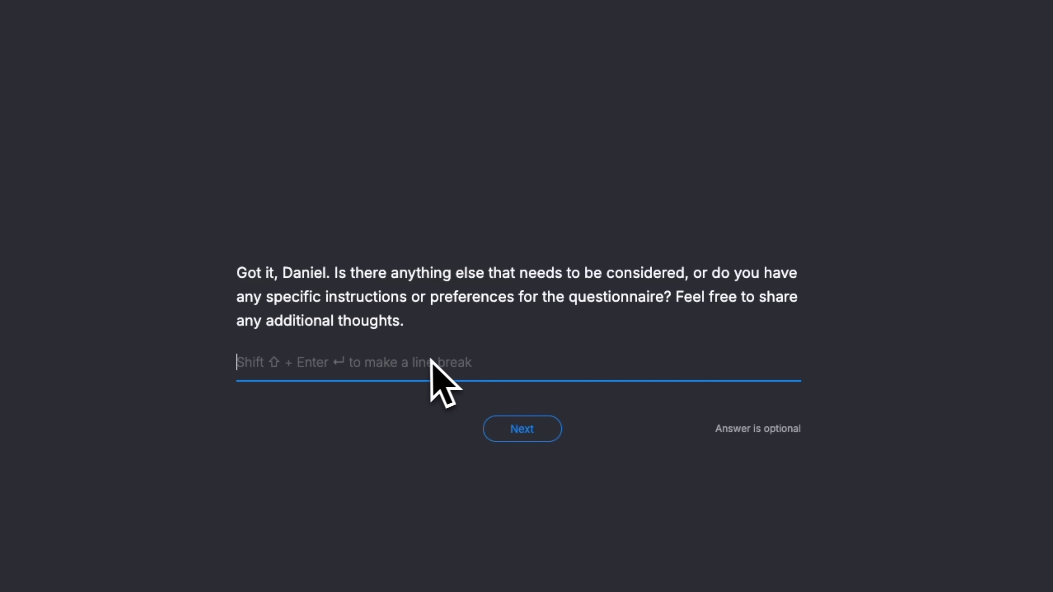
- Leave the extra instructions empty and generate the Customer Success Manager review form
type("Focus on collaboration skills and client relationship management")
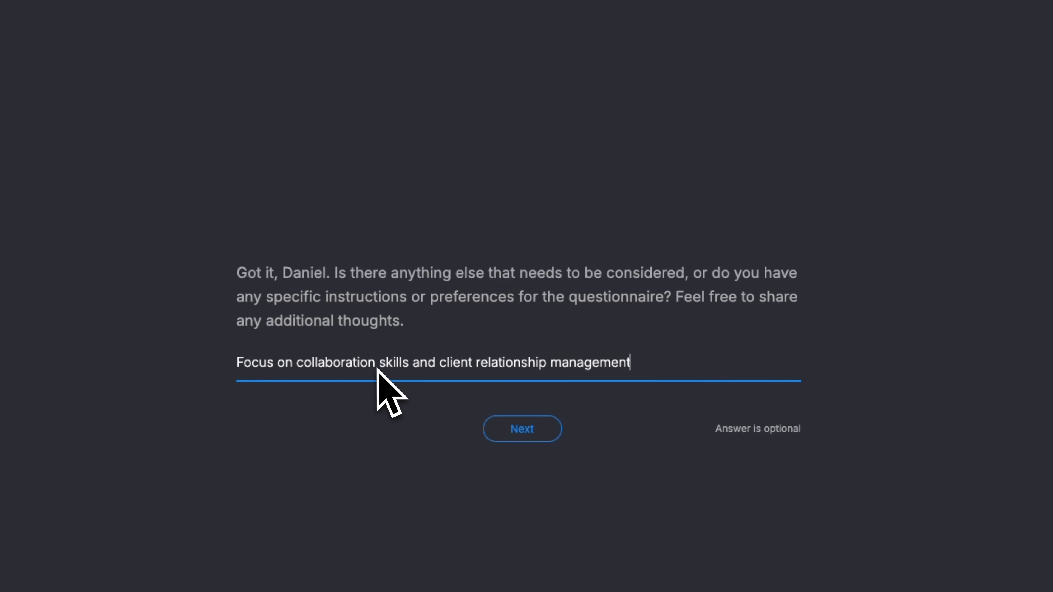
left_click_drag(632, 363, 160, 365)
key("BackSpace")
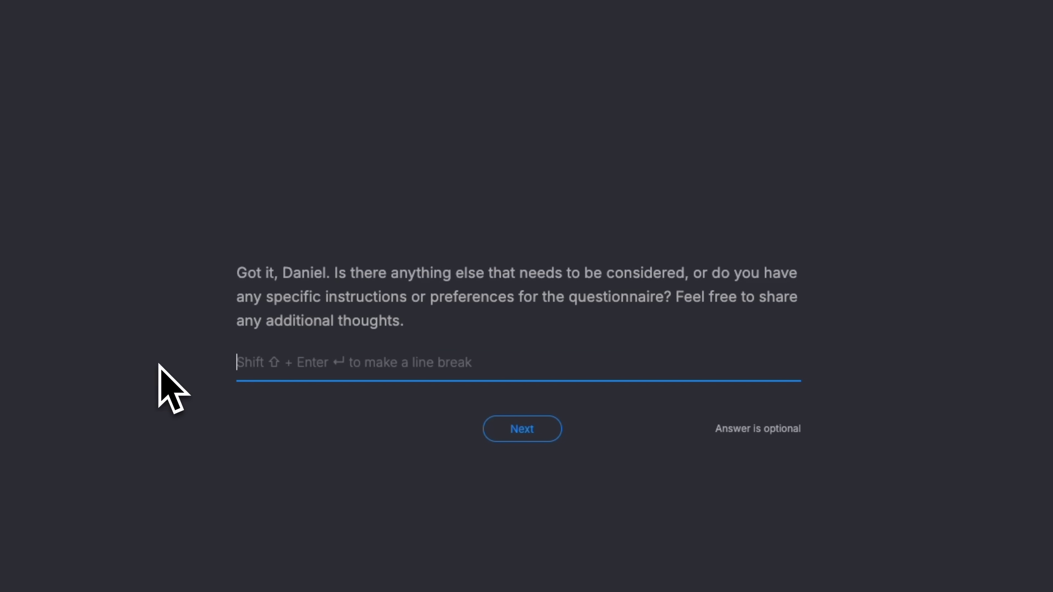
left_click(548, 398)
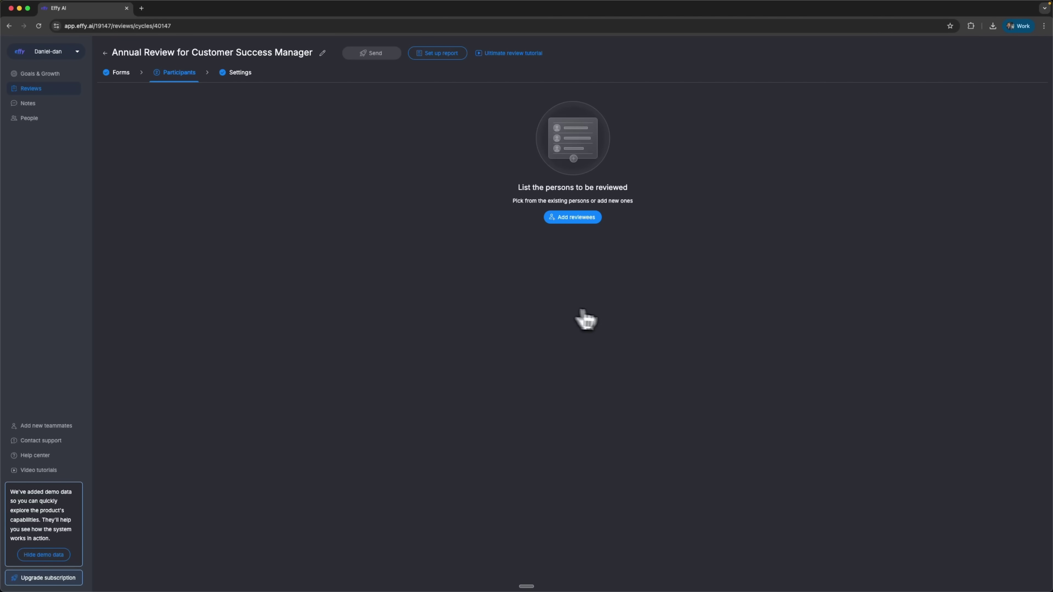
- Add the Customer Success Manager as a reviewee and bring up the send confirmation
left_click(573, 218)
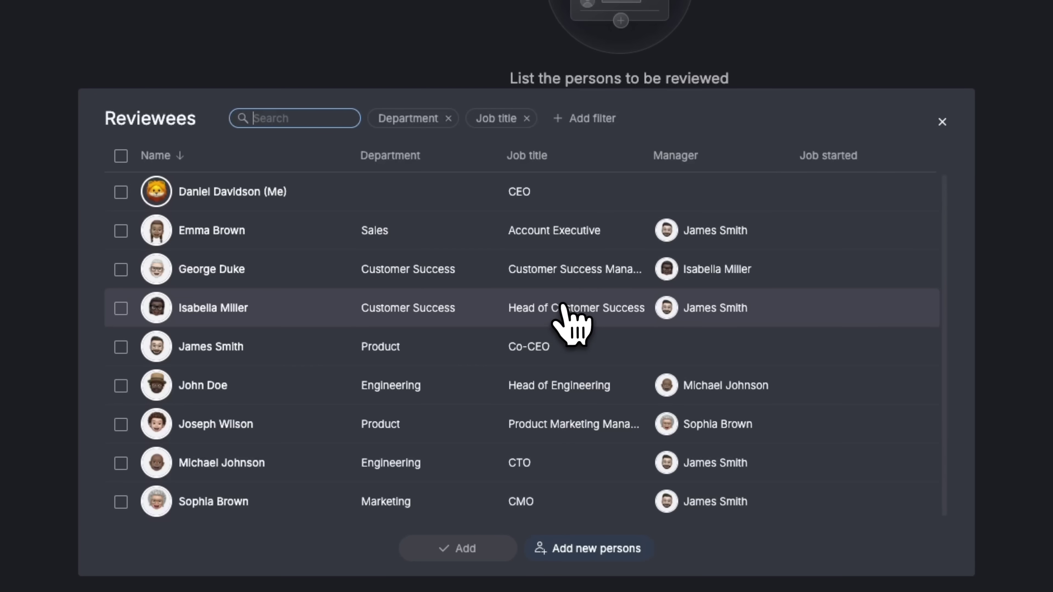
left_click(575, 269)
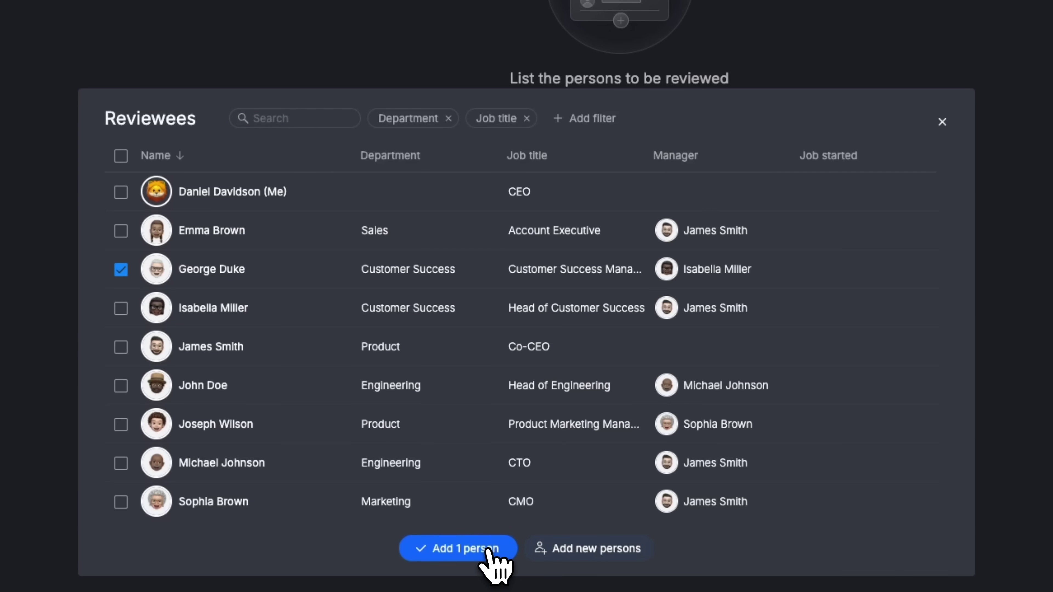
left_click(458, 548)
left_click(372, 52)
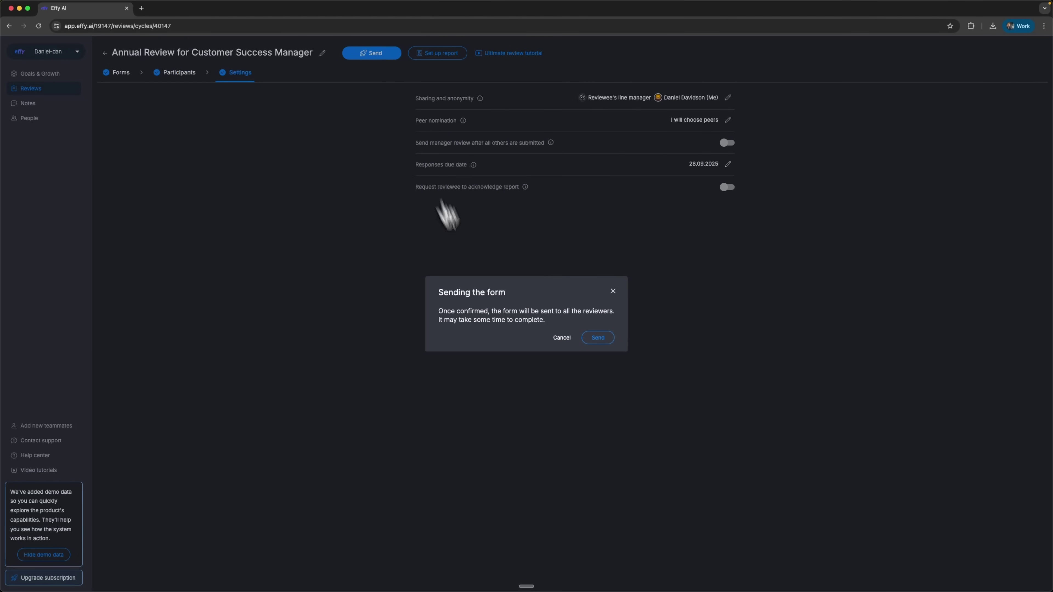
- Send the review forms to all reviewers, then open the Sample Annual Review cycle
left_click(599, 338)
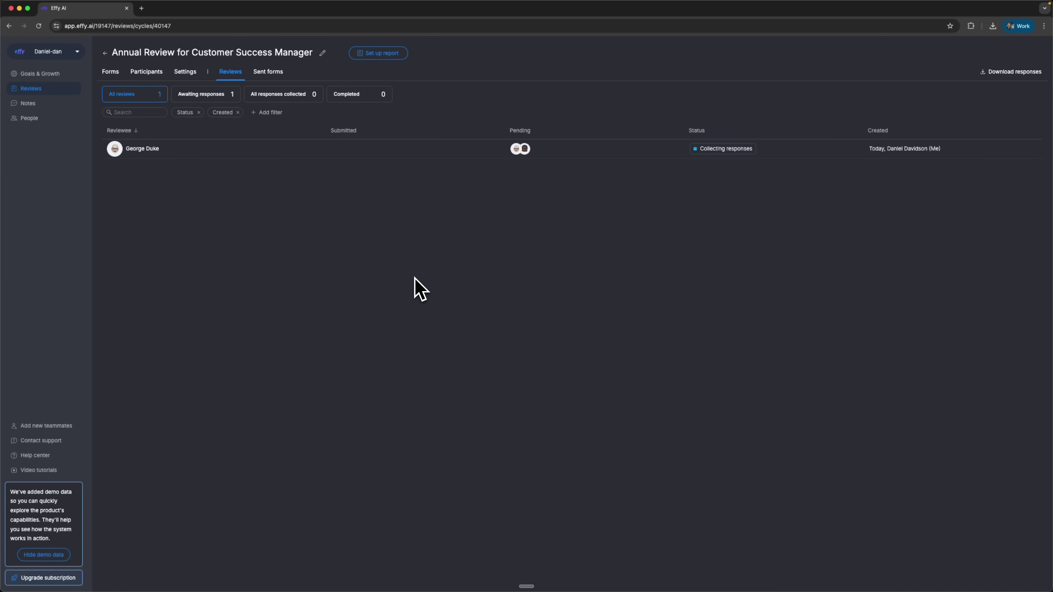
left_click(34, 90)
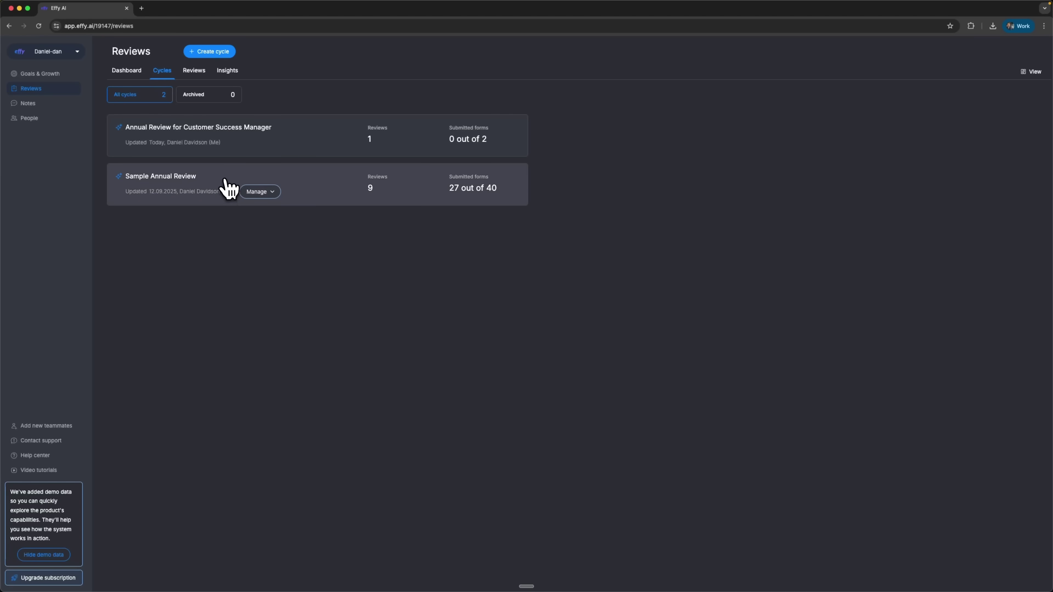
left_click(179, 184)
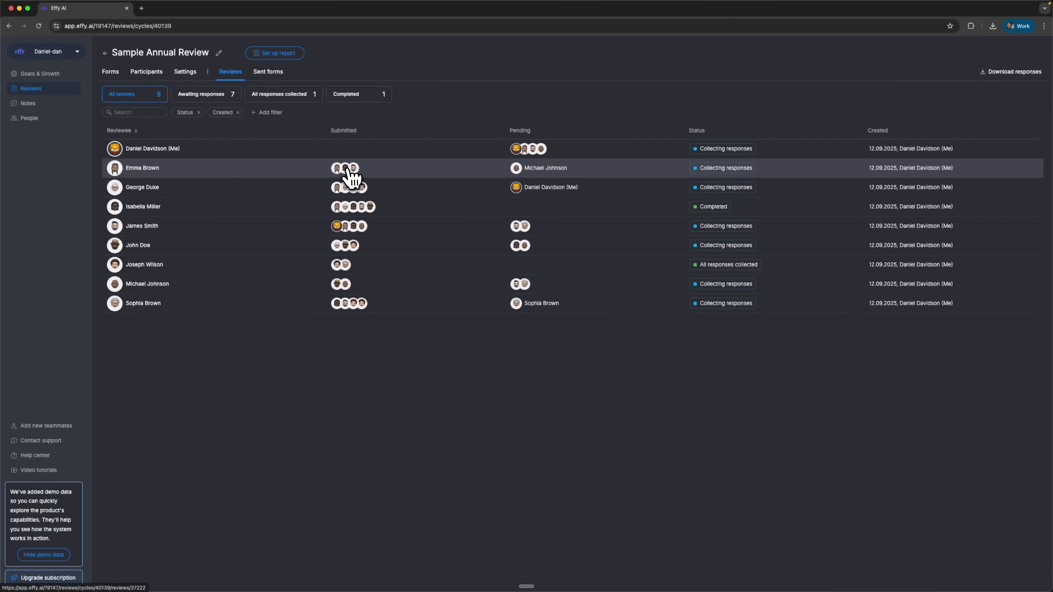
- Open a reviewee's reviewer responses and scroll through their AI-generated review report
left_click(179, 191)
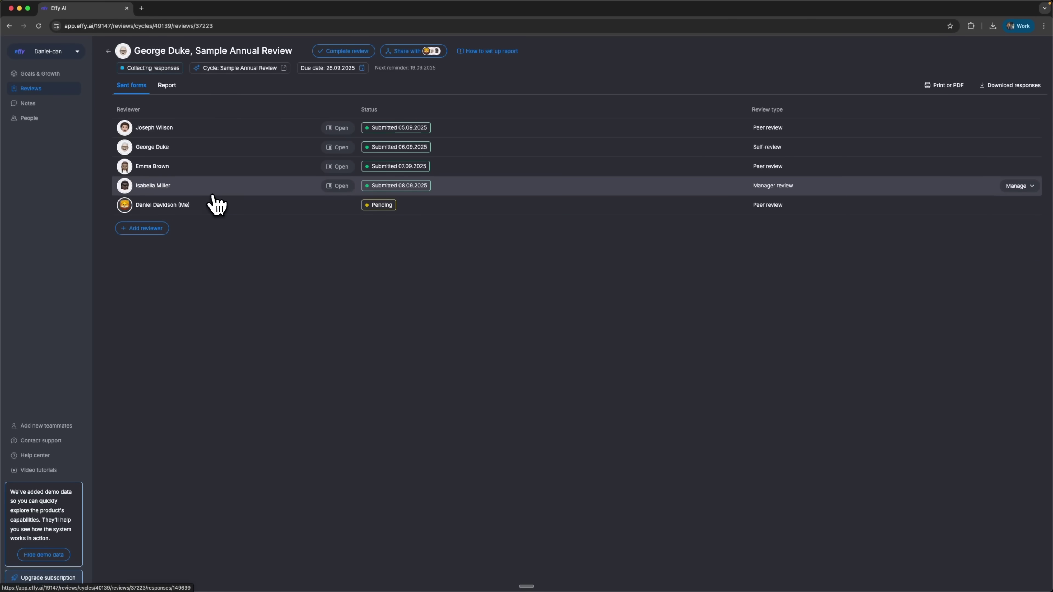
left_click(258, 129)
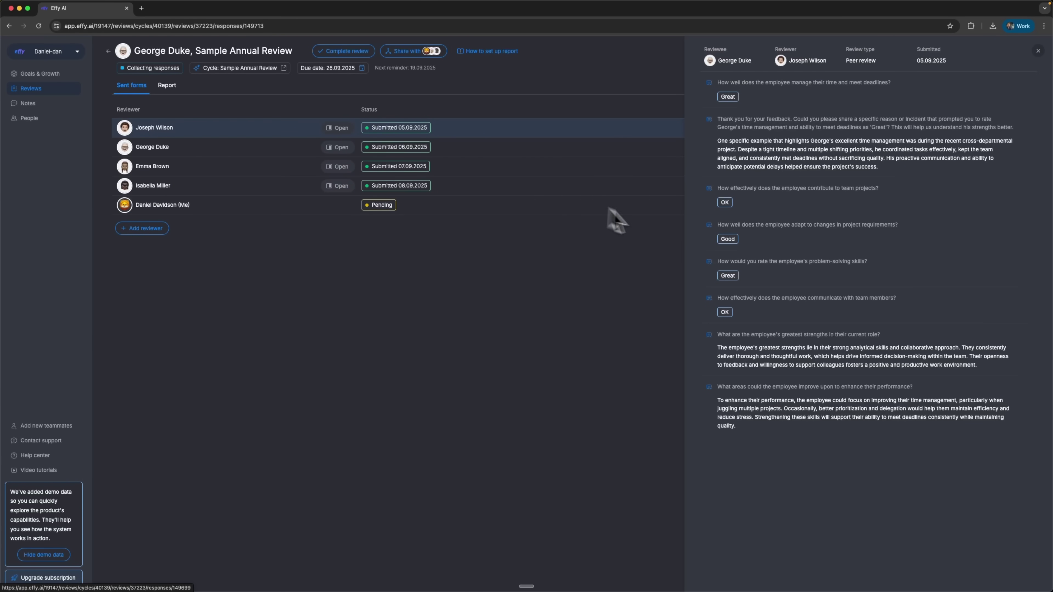
left_click(167, 87)
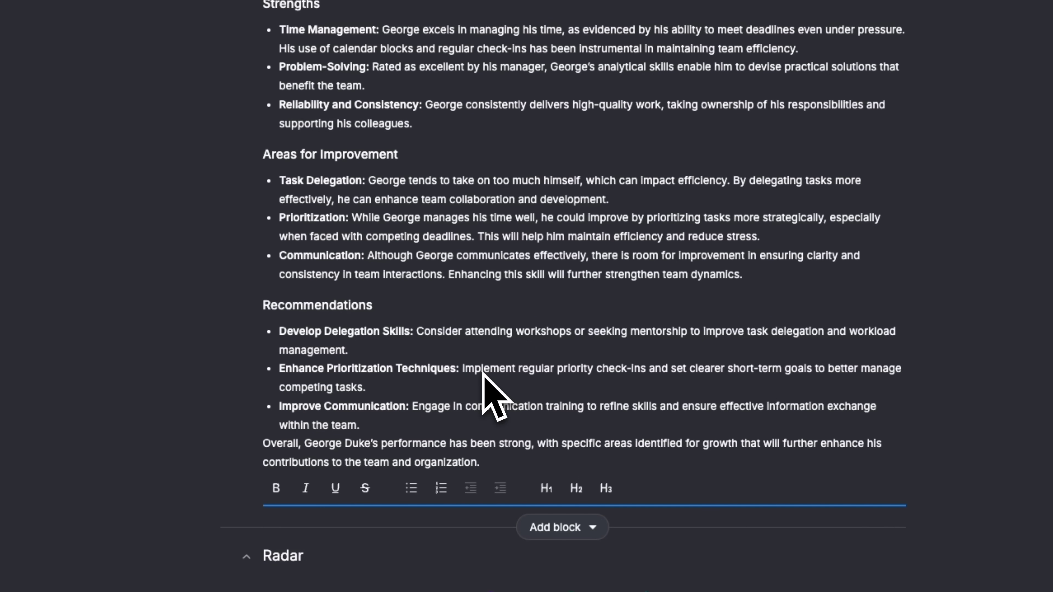
scroll(483, 372, "down", 8)
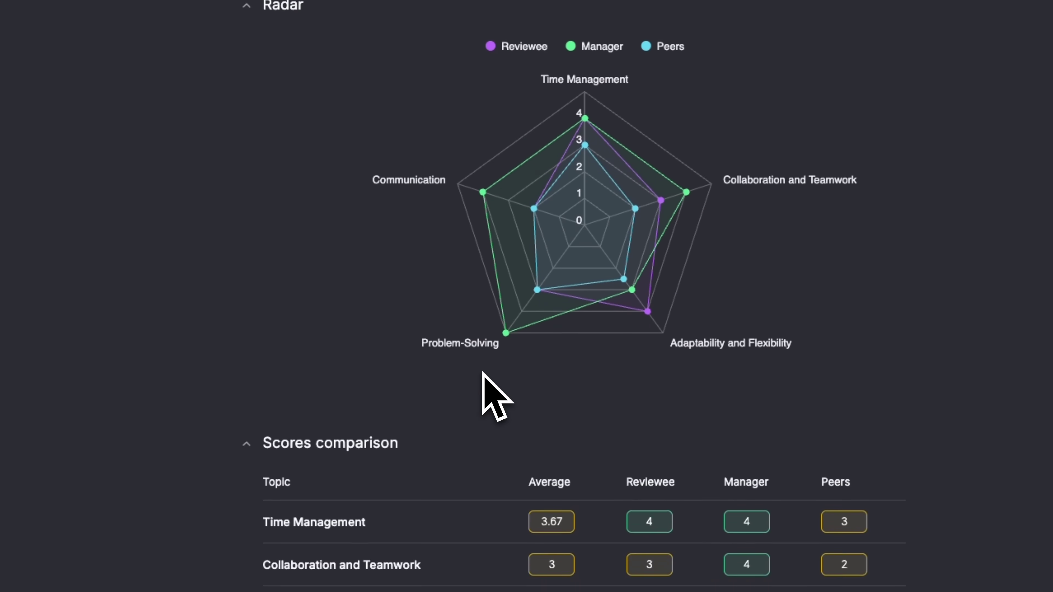
scroll(557, 313, "down", 5)
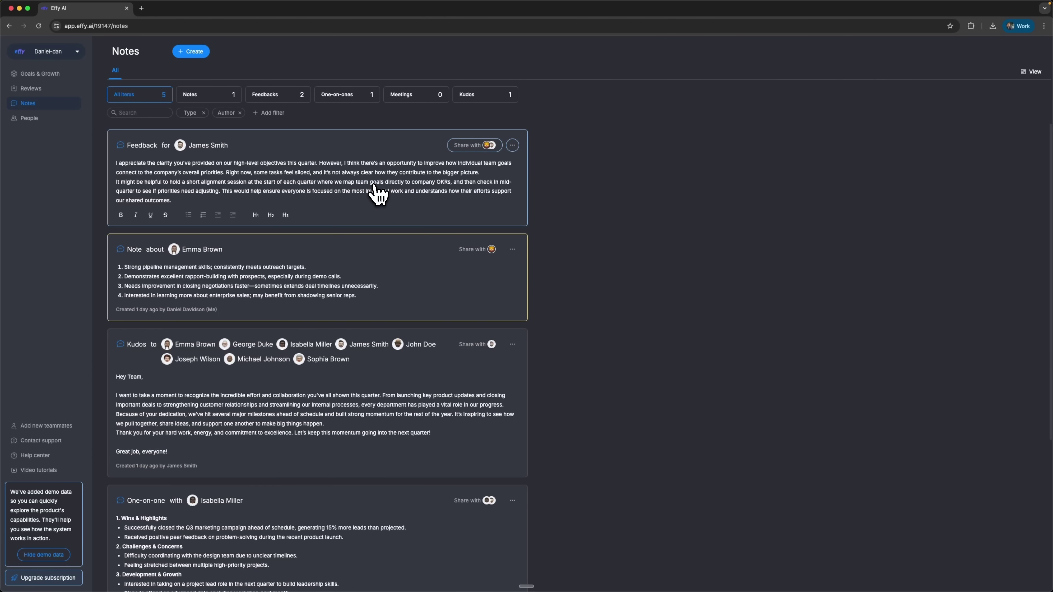
- Look through the sample private note, kudos and one-on-one entries, then show the review Insights list
left_click(325, 299)
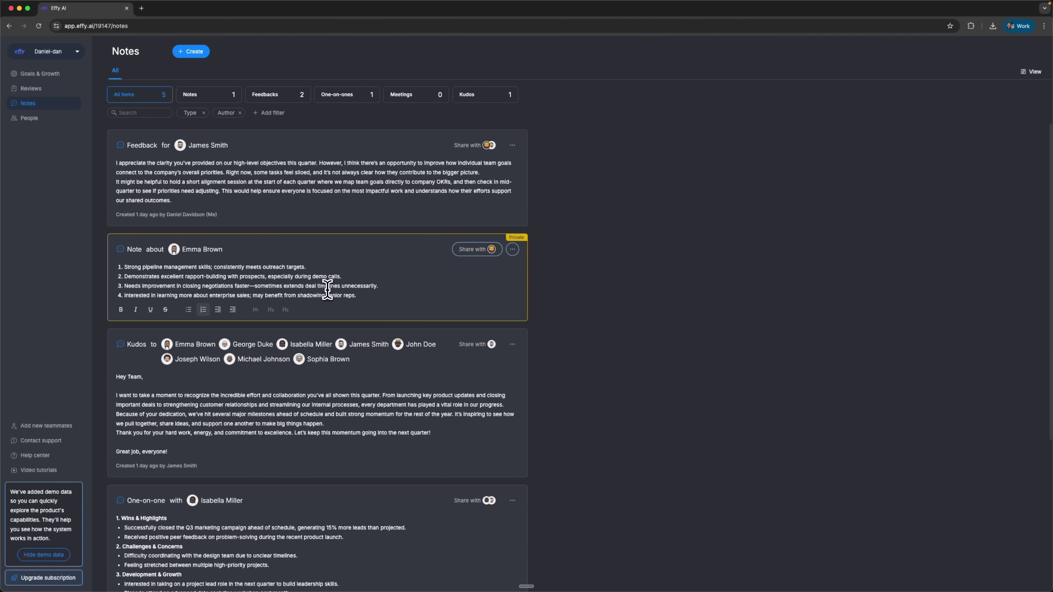
scroll(327, 291, "down", 5)
left_click(321, 260)
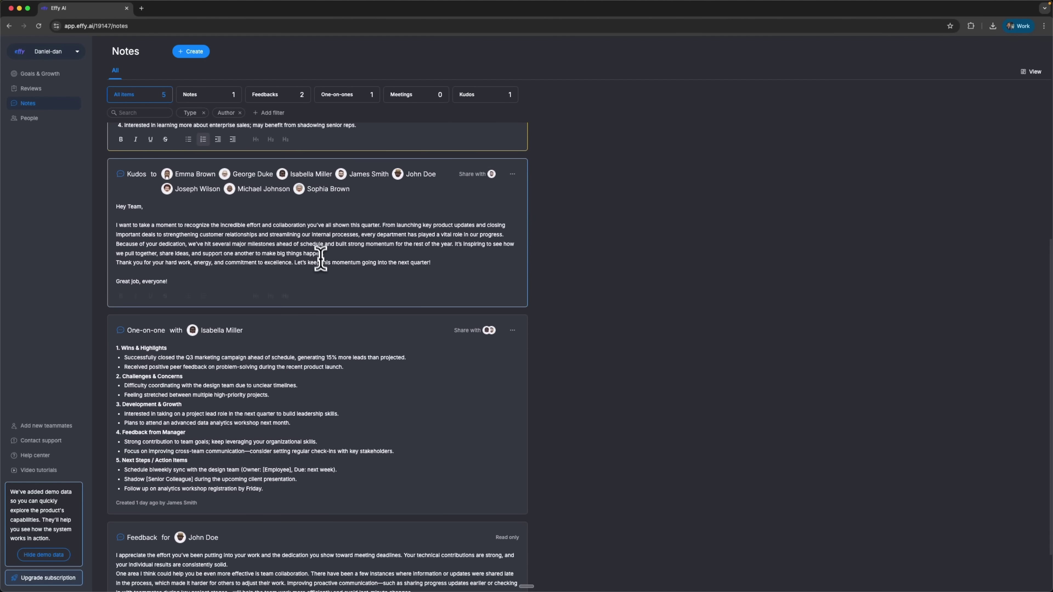
left_click(315, 377)
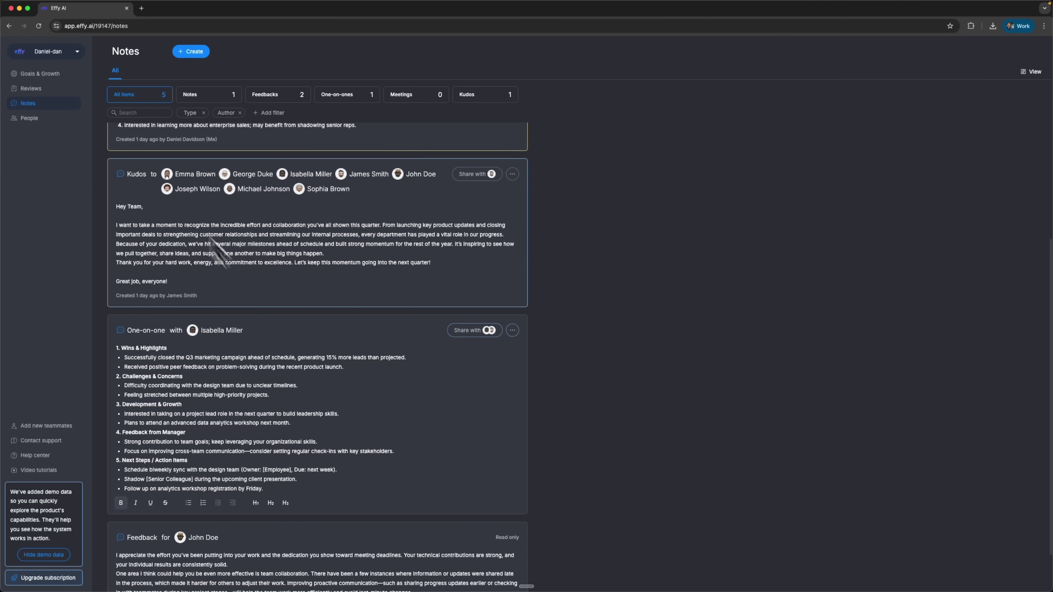
scroll(346, 347, "down", 2)
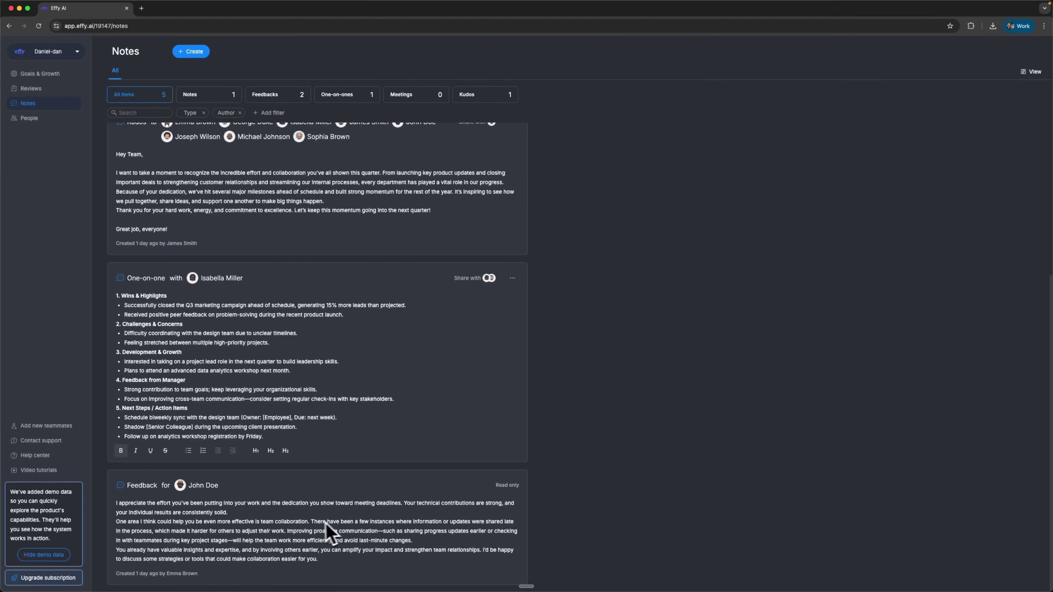
scroll(318, 535, "up", 9)
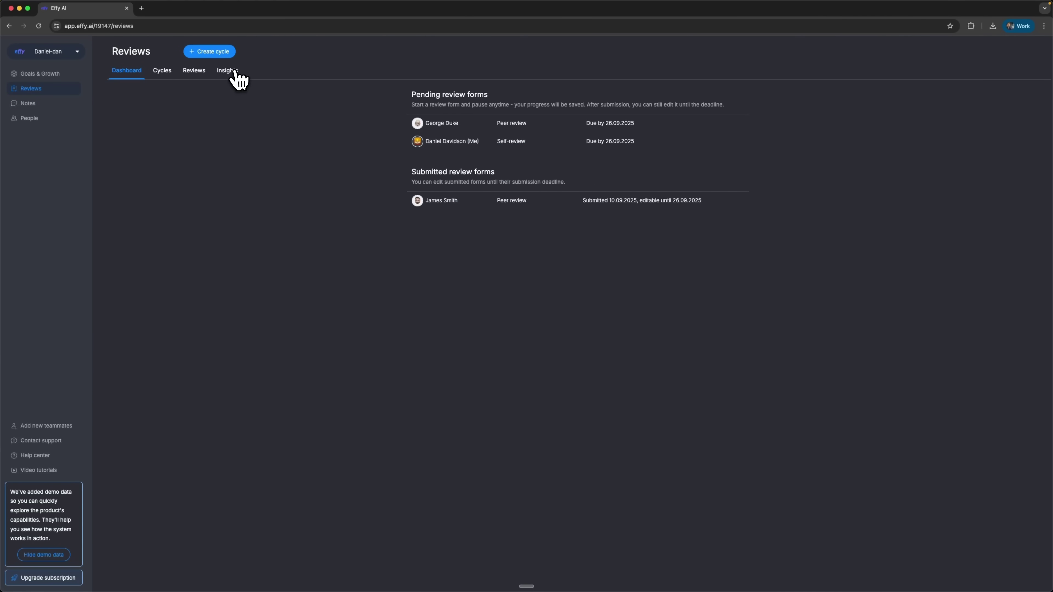
left_click(235, 71)
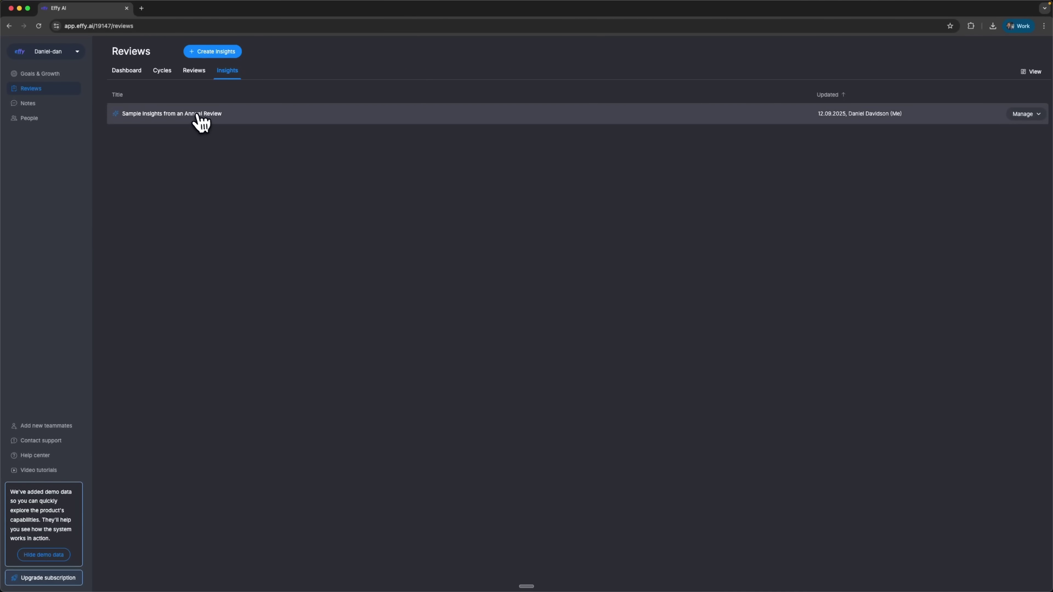
- Open the Sample Insights from an Annual Review report and scroll through its participation table and heatmaps
left_click(202, 122)
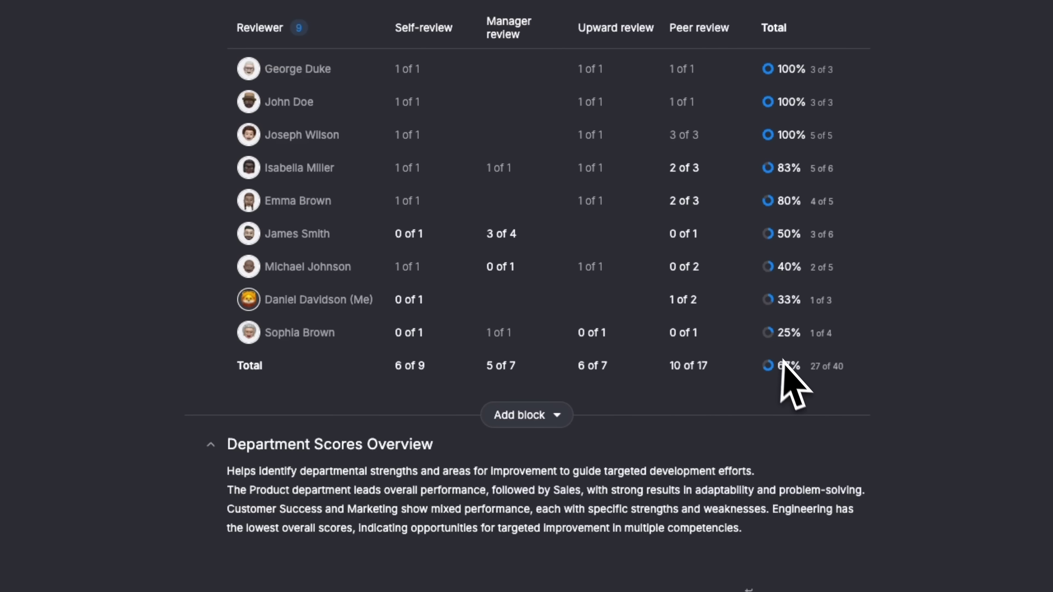
scroll(800, 388, "down", 5)
scroll(789, 369, "down", 4)
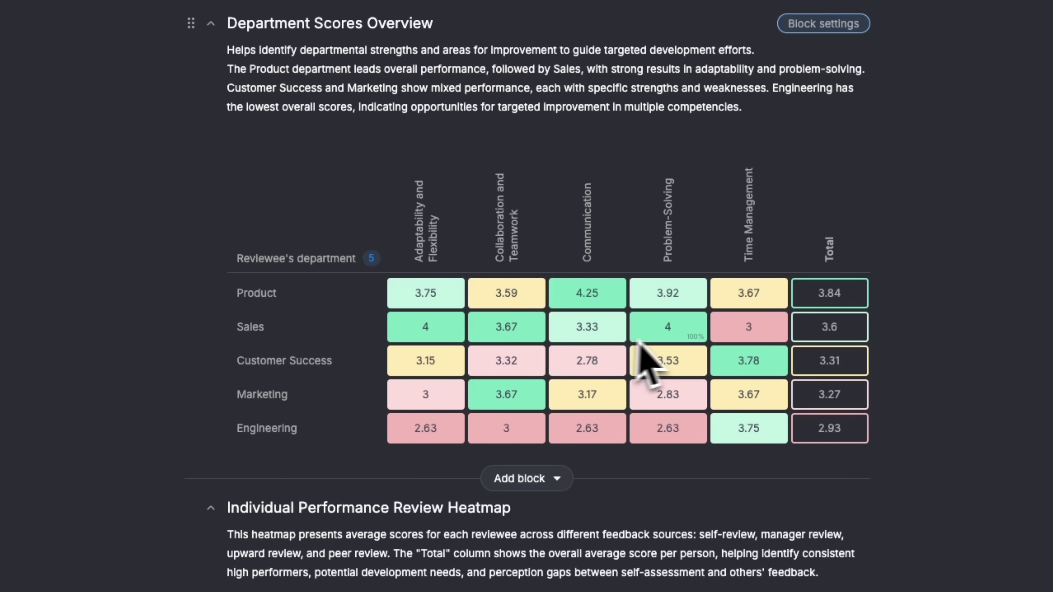
scroll(647, 443, "down", 6)
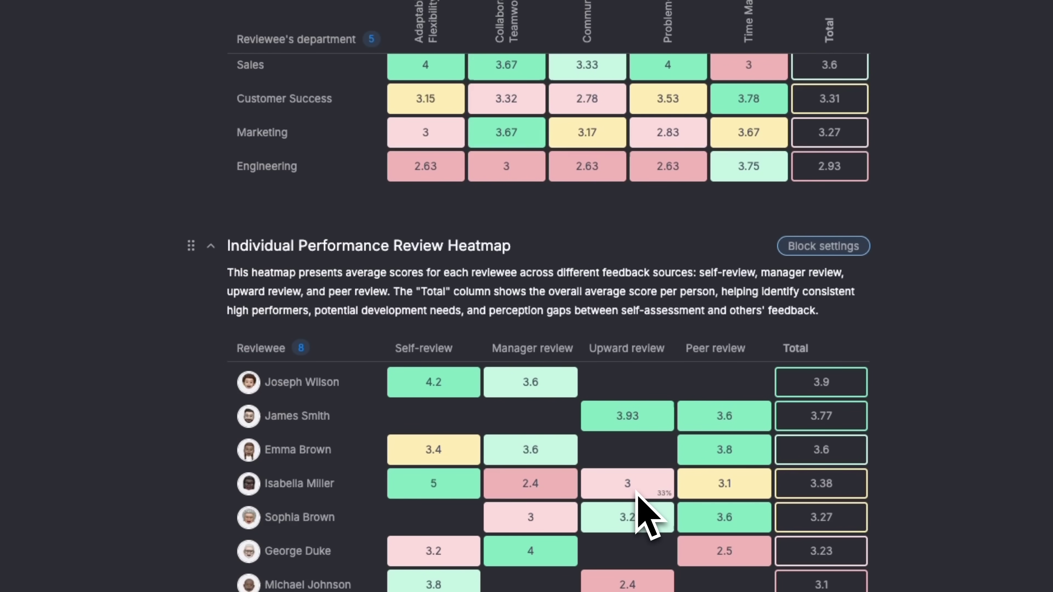
scroll(637, 492, "down", 2)
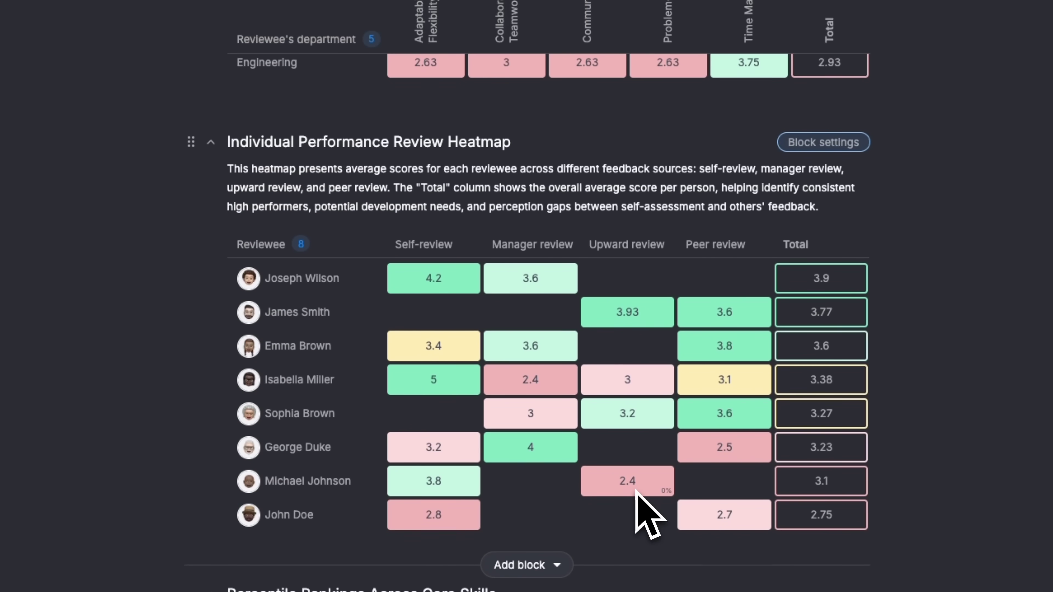
scroll(756, 452, "down", 4)
scroll(768, 517, "down", 5)
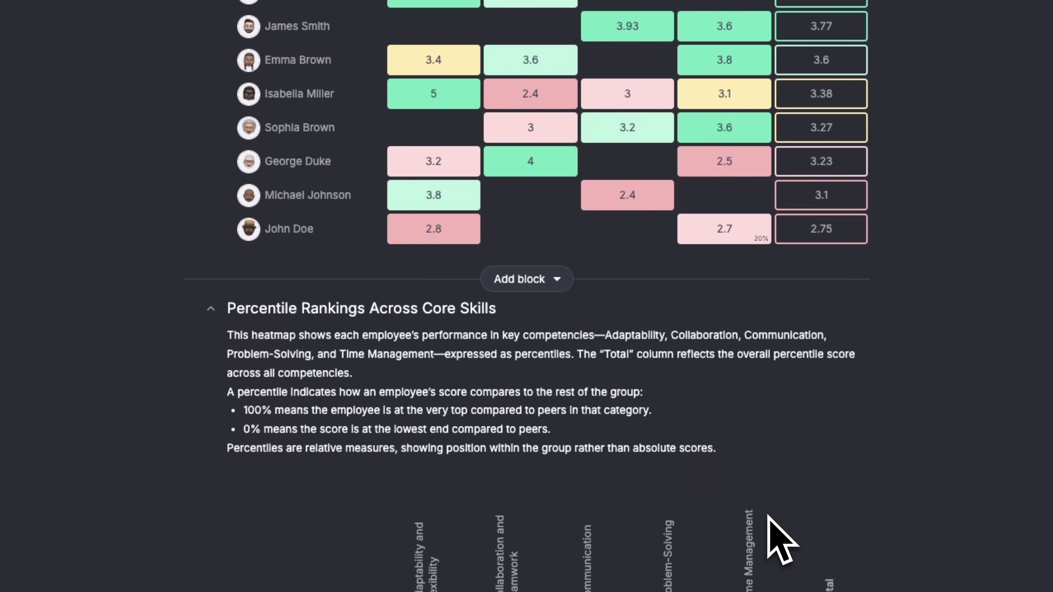
scroll(775, 537, "down", 10)
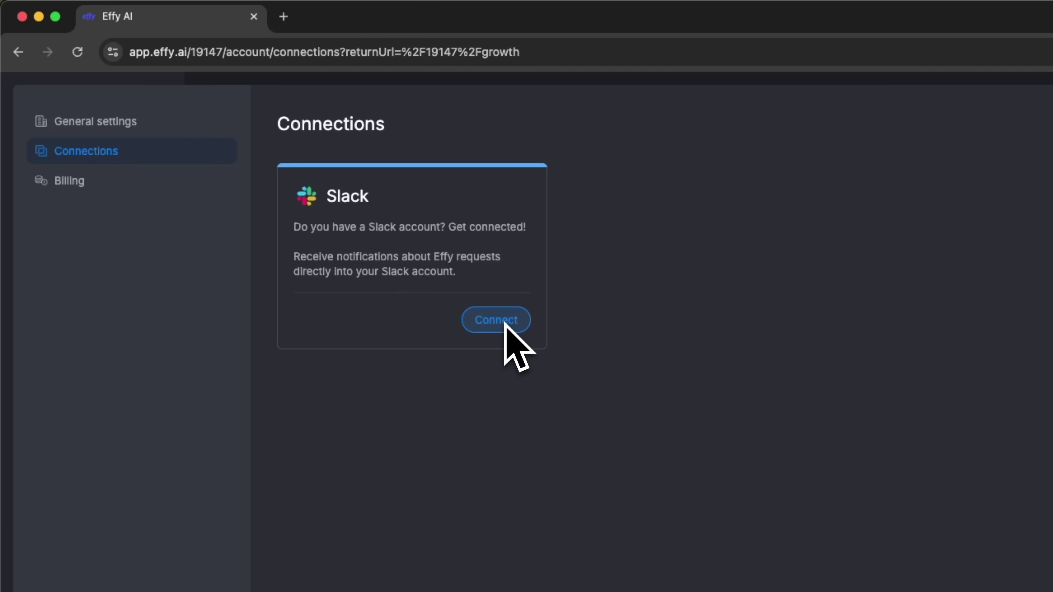
- In Reviews, start a new review cycle built from scratch
left_click(505, 324)
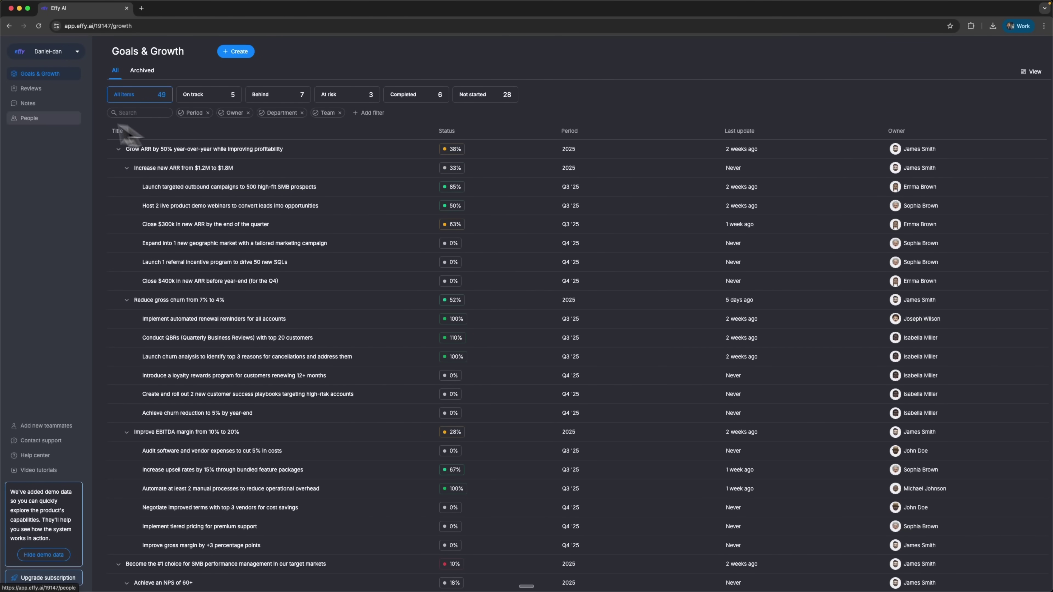
left_click(35, 92)
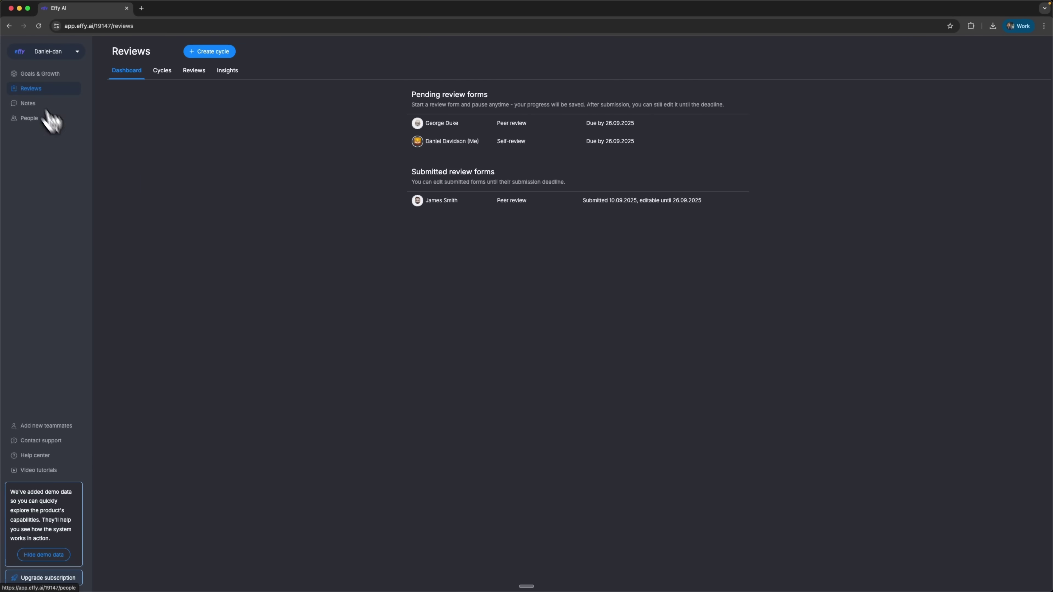
left_click(226, 53)
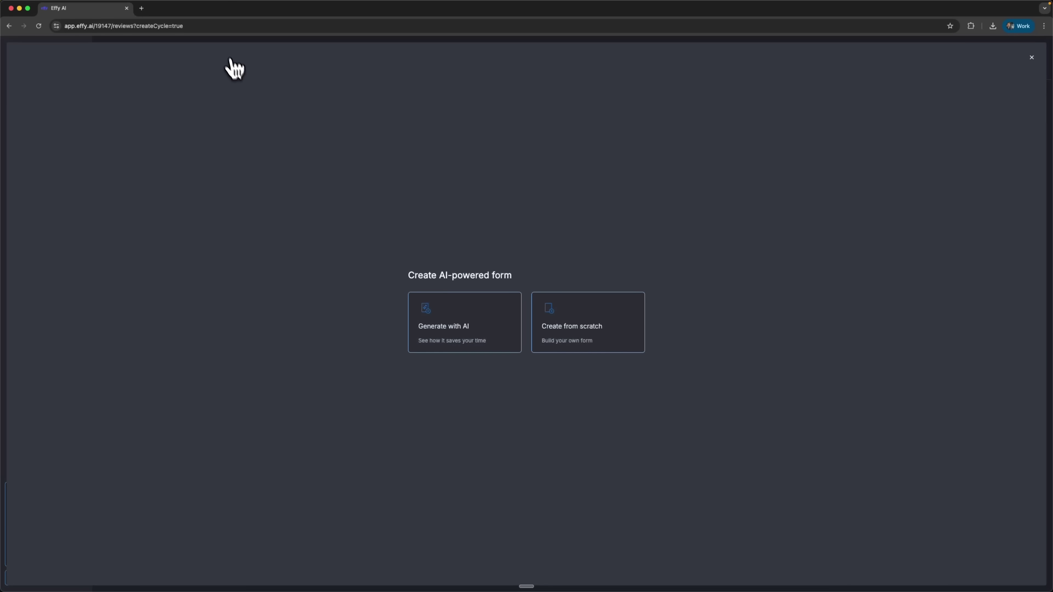
left_click(578, 309)
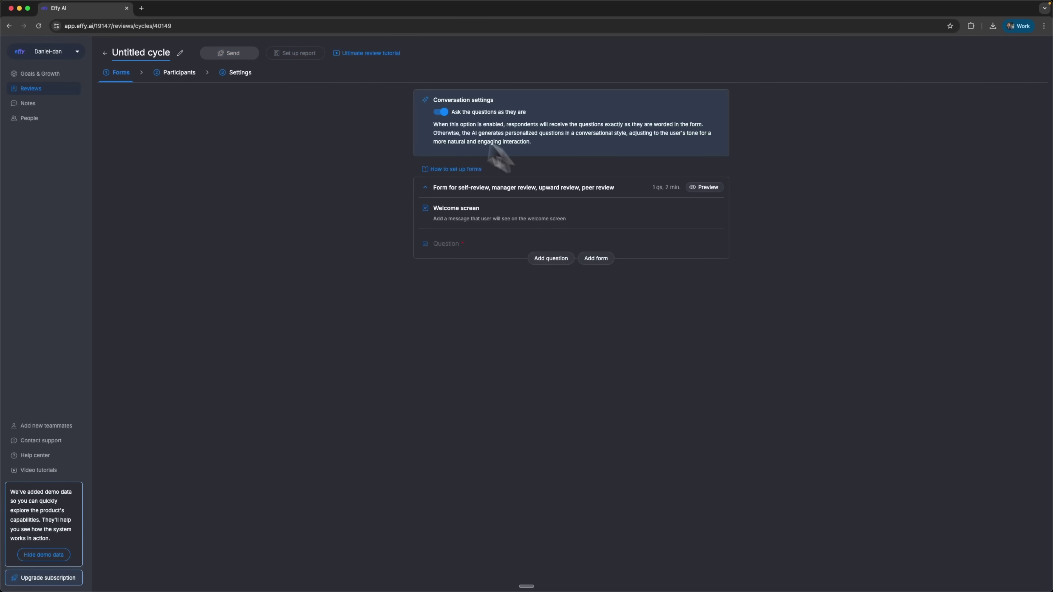
- Add questions to the untitled cycle's form, dismiss the existing-forms notice, and delete the extra fourth question
left_click(565, 262)
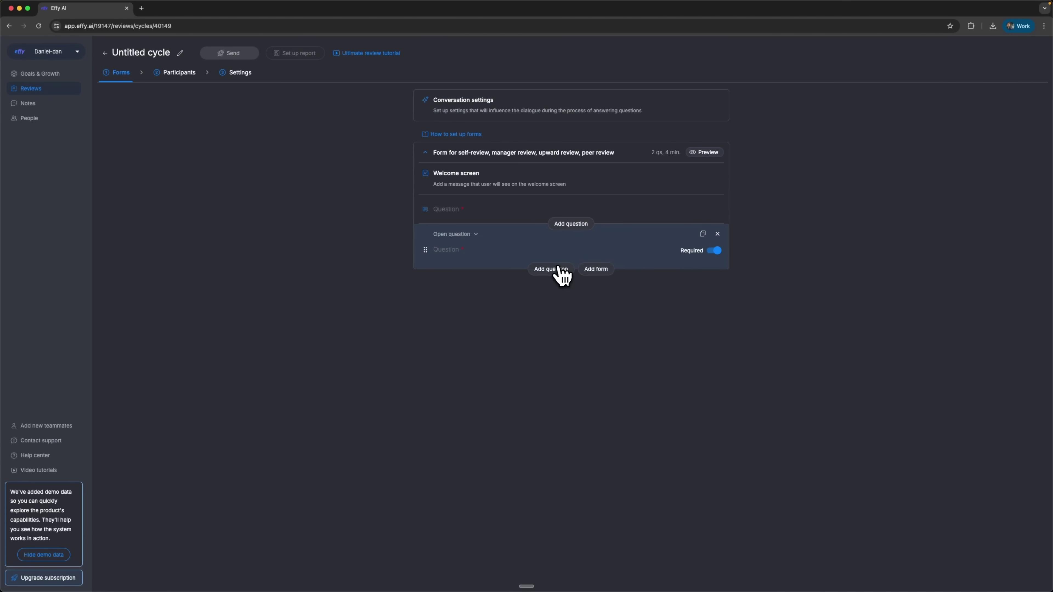
left_click(560, 272)
left_click(558, 300)
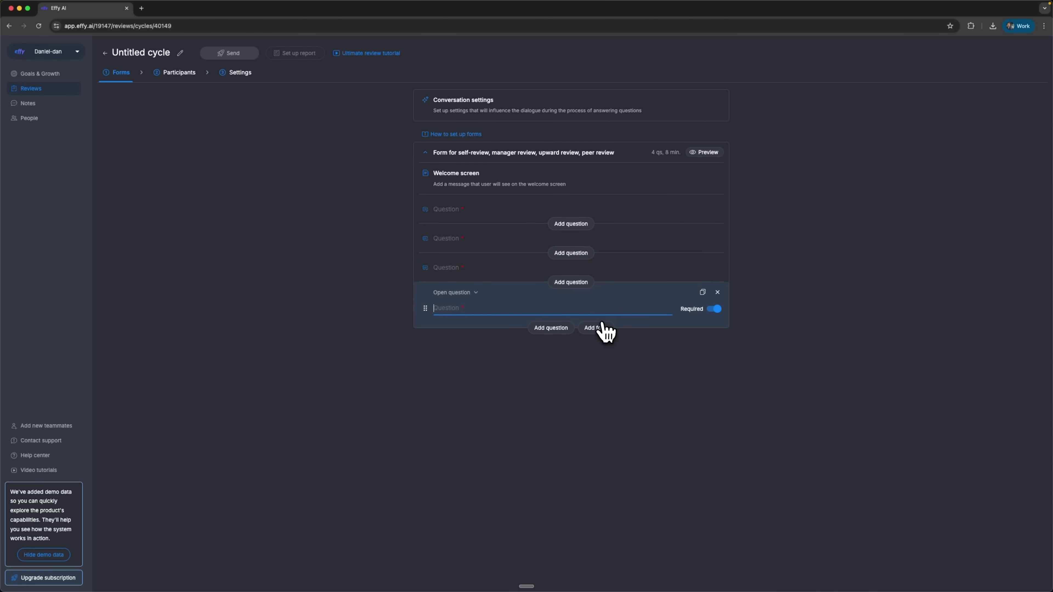
left_click(602, 328)
left_click(592, 333)
left_click(718, 292)
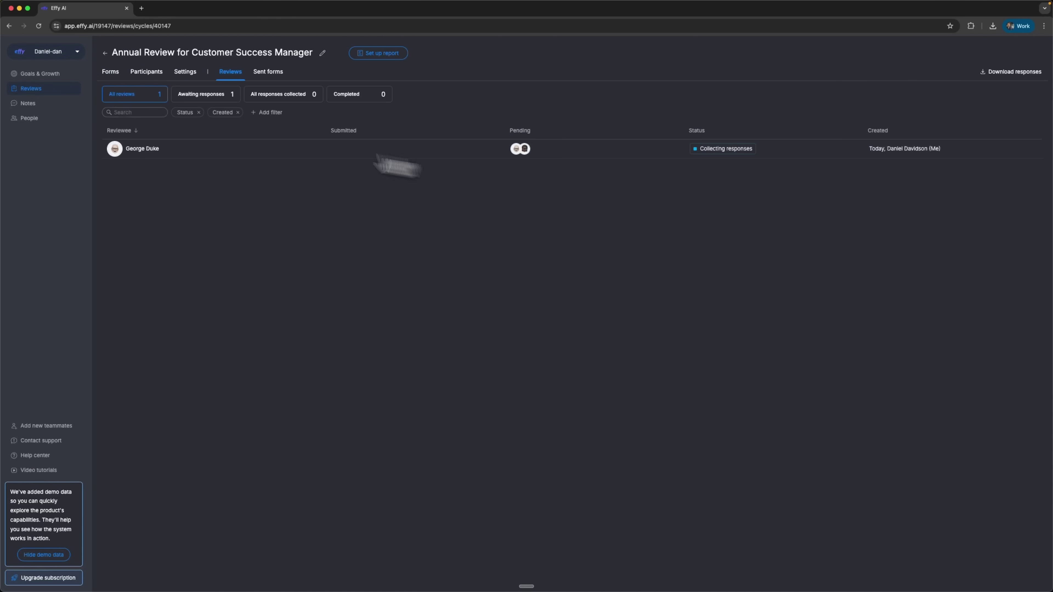
- Preview the Customer Success Manager form's rating and follow-up questions, then go to the Notes page
left_click(113, 79)
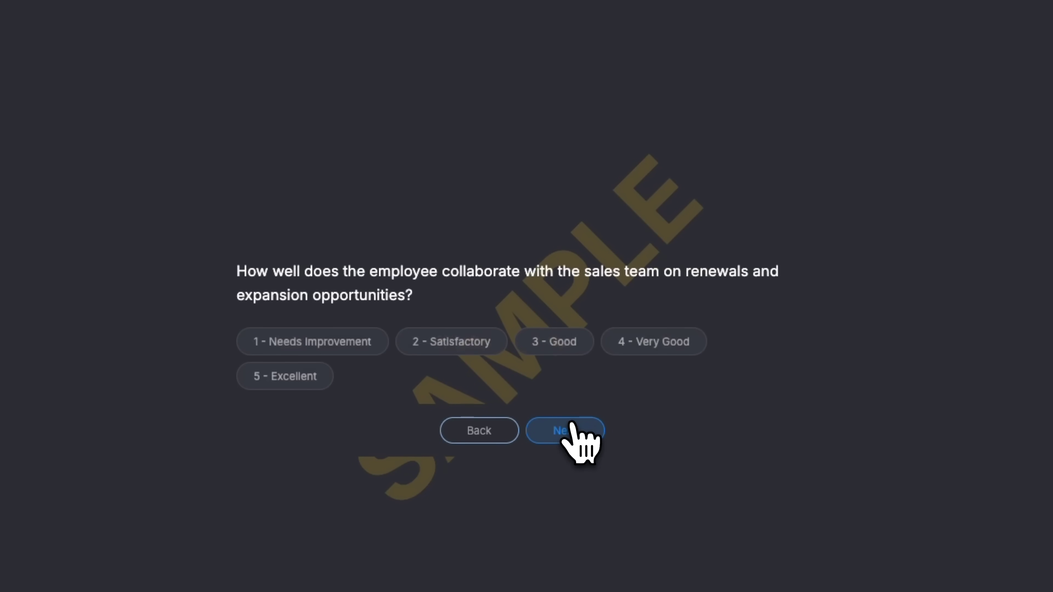
left_click(567, 431)
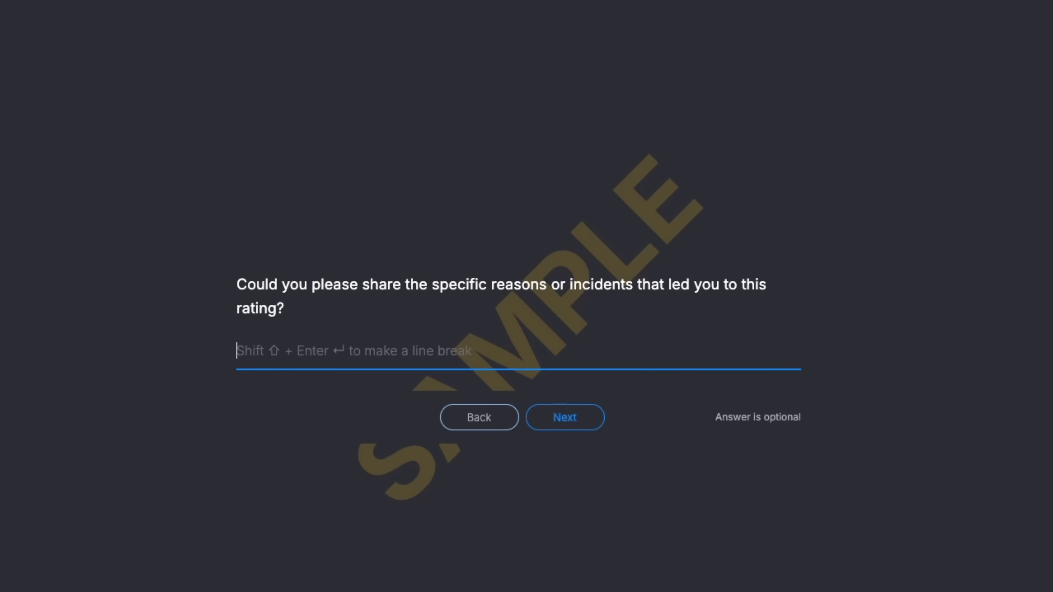
left_click(1037, 67)
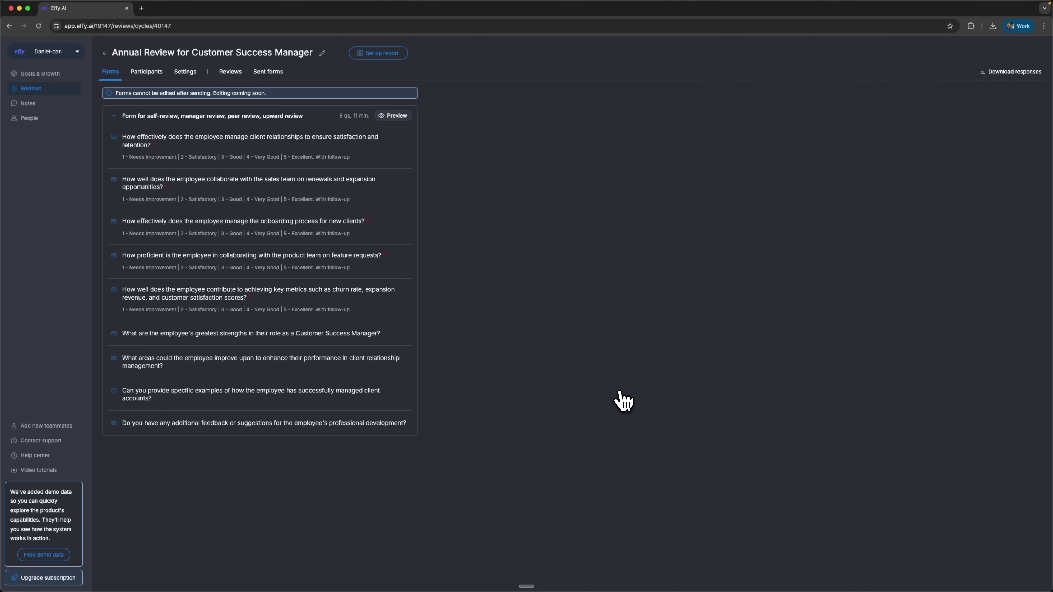
left_click(67, 104)
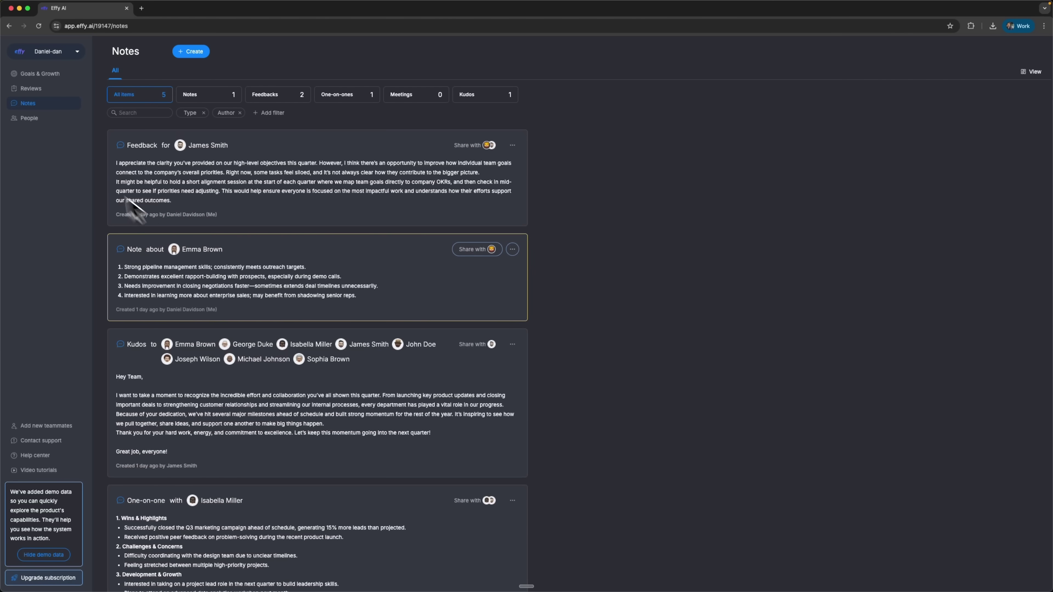
- From the Reviews Insights tab, open the Sample Insights from an Annual Review report
left_click(36, 93)
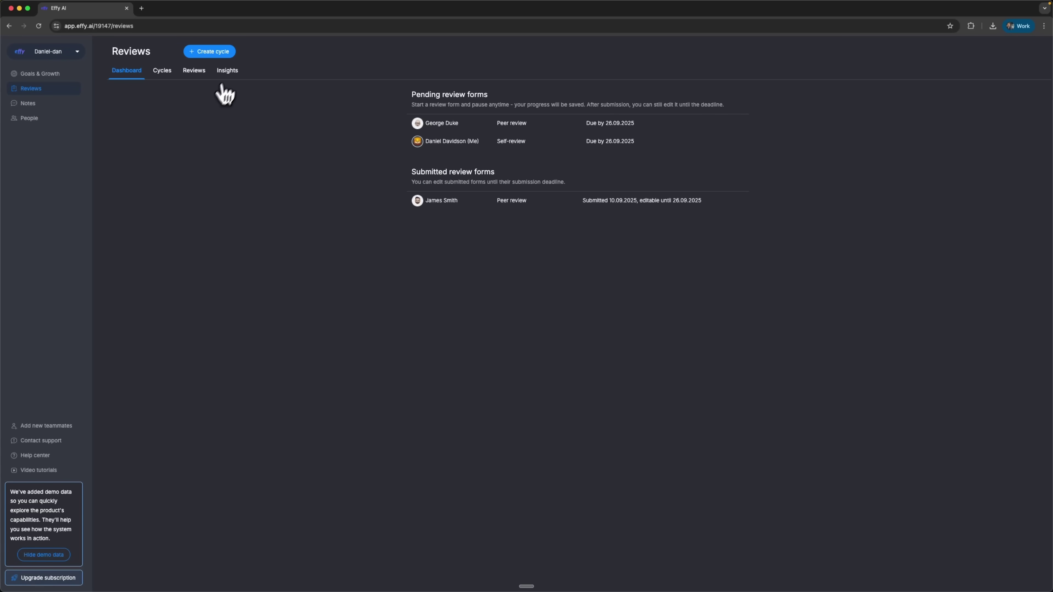
left_click(228, 71)
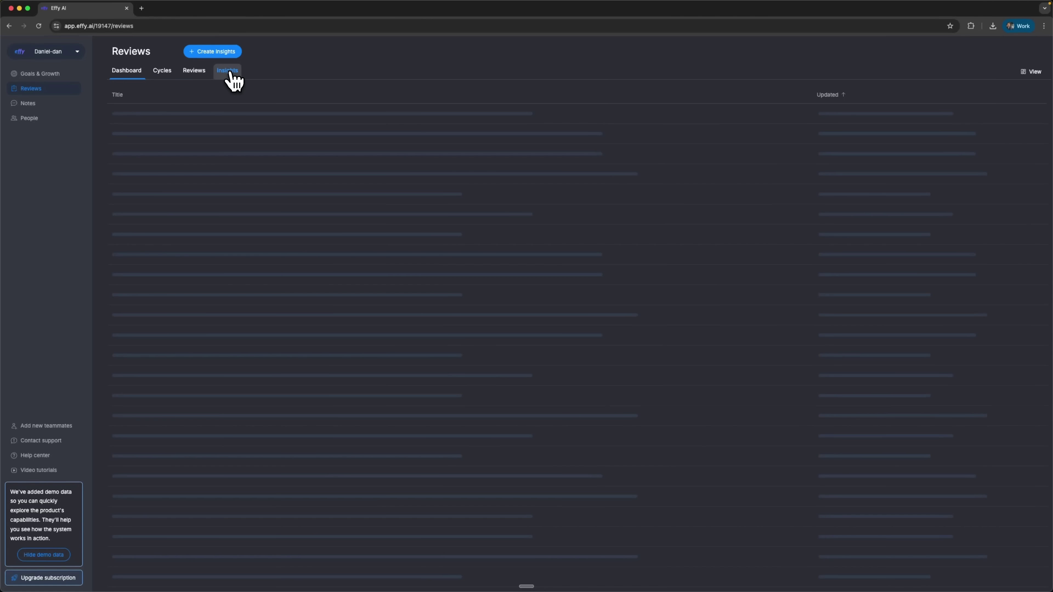
left_click(452, 119)
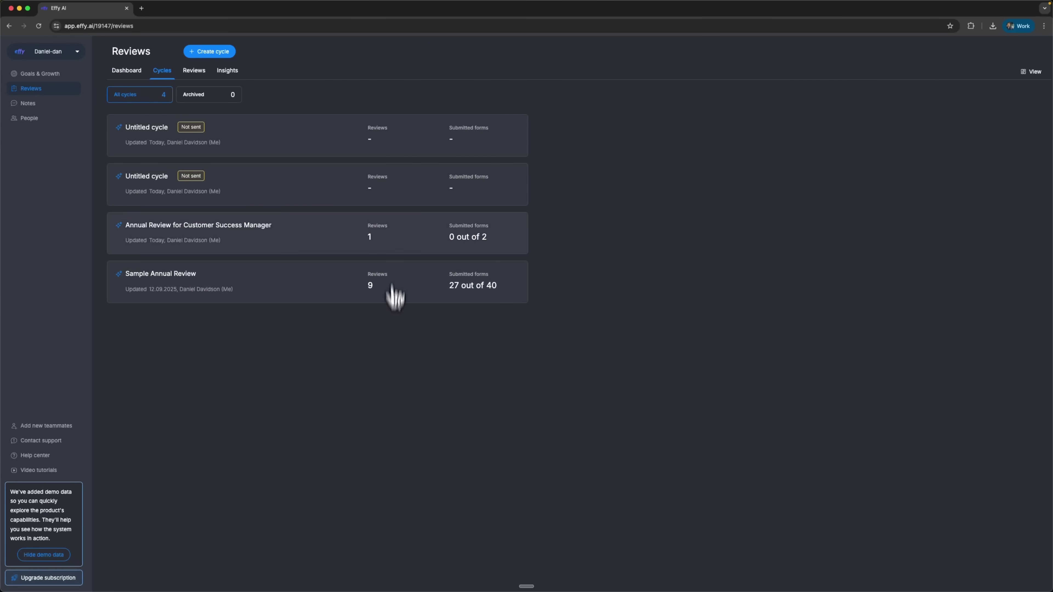
- In the Sample Annual Review, open a completed reviewee's AI-written report, then its Sent forms tab
left_click(161, 284)
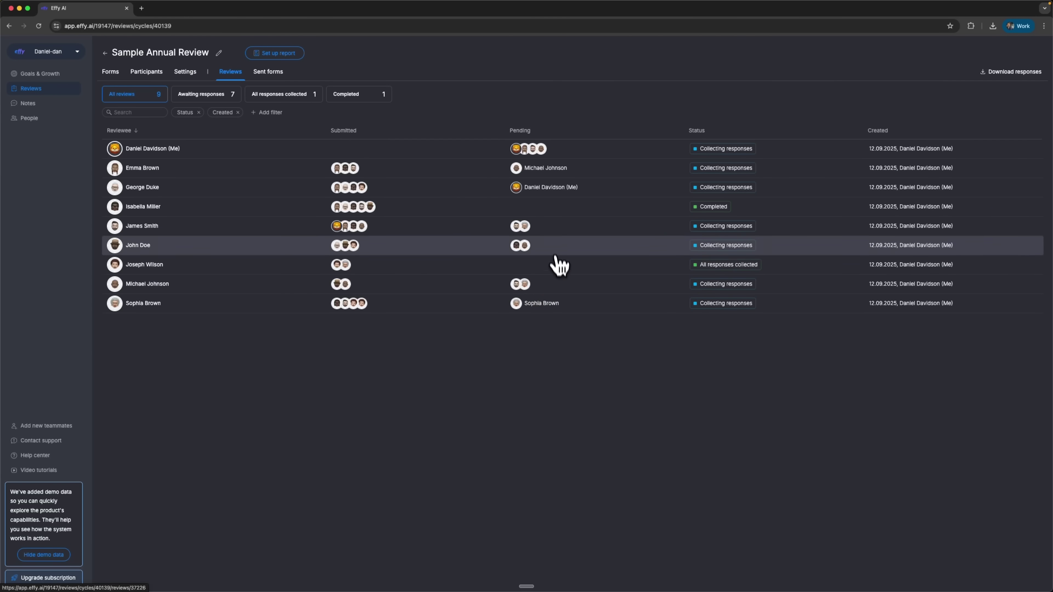
left_click(192, 214)
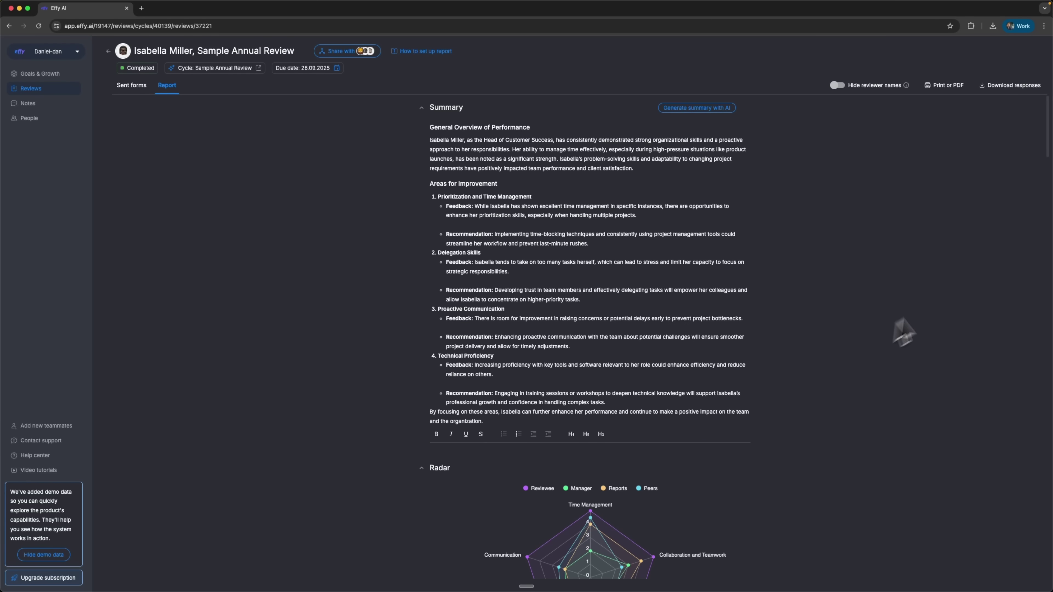
left_click(135, 86)
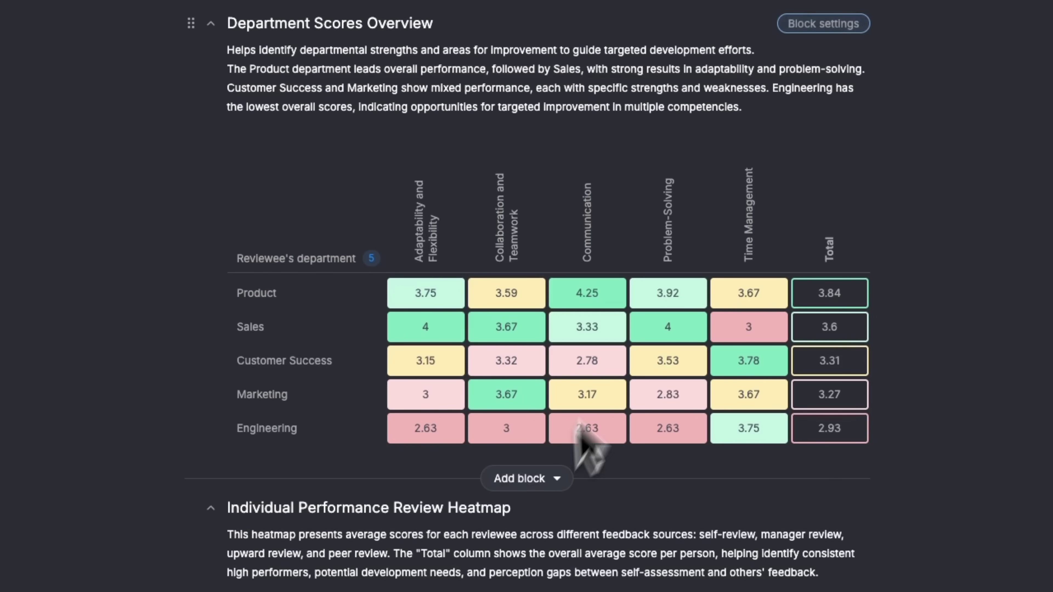
- Scroll past the Department Scores Overview and eight-reviewee heatmap to the Percentile Rankings heatmap
scroll(647, 513, "down", 6)
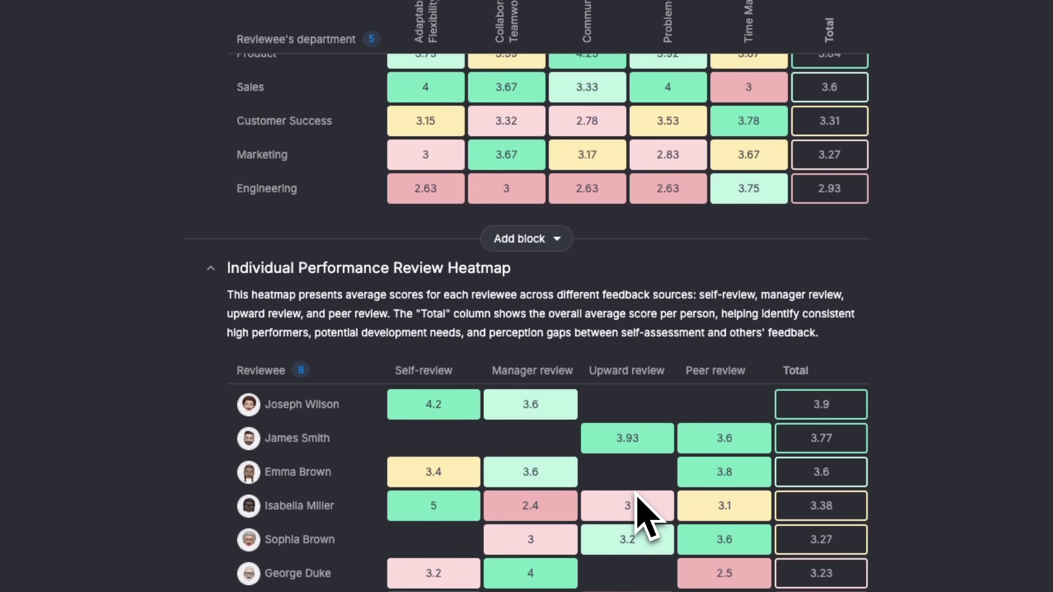
scroll(638, 492, "down", 3)
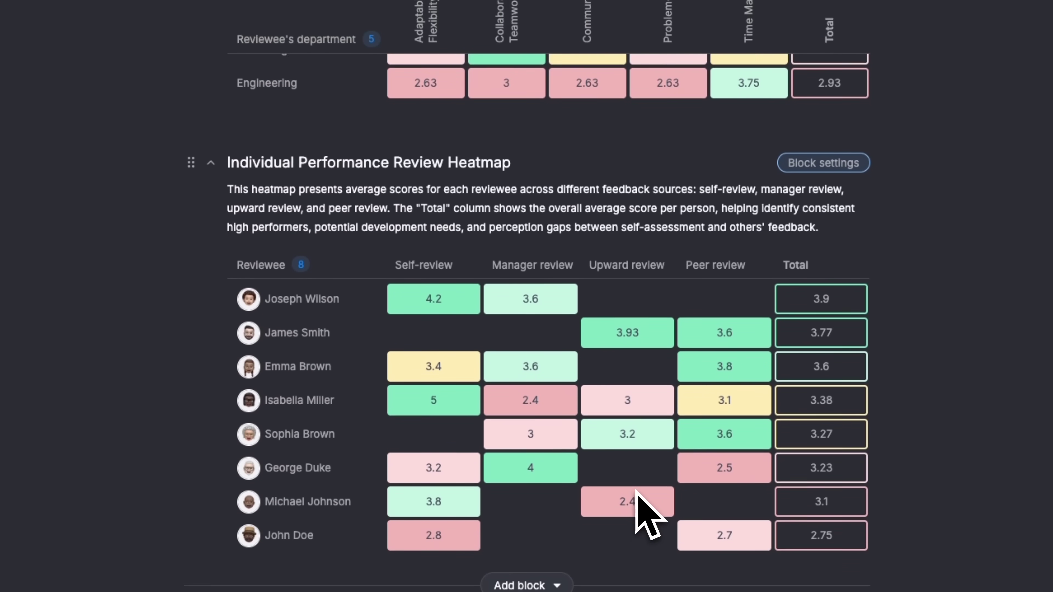
scroll(769, 515, "down", 7)
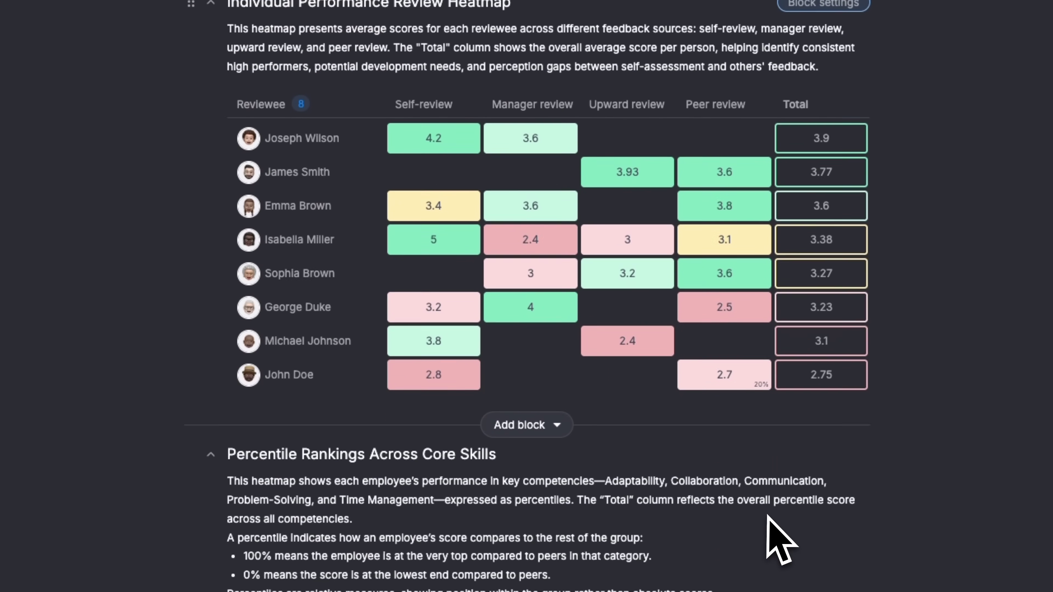
scroll(768, 515, "down", 4)
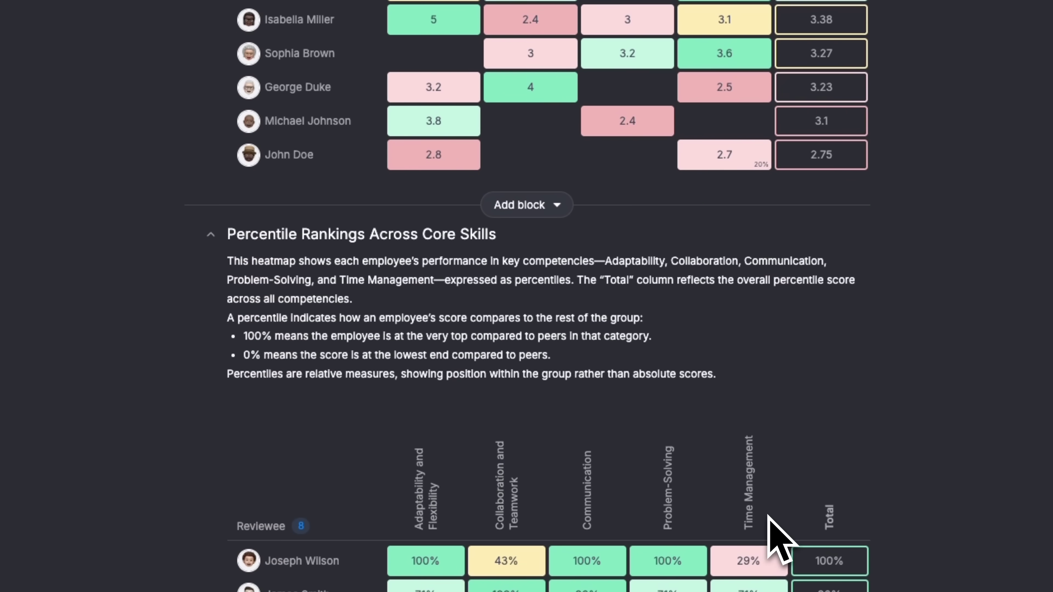
scroll(776, 537, "down", 13)
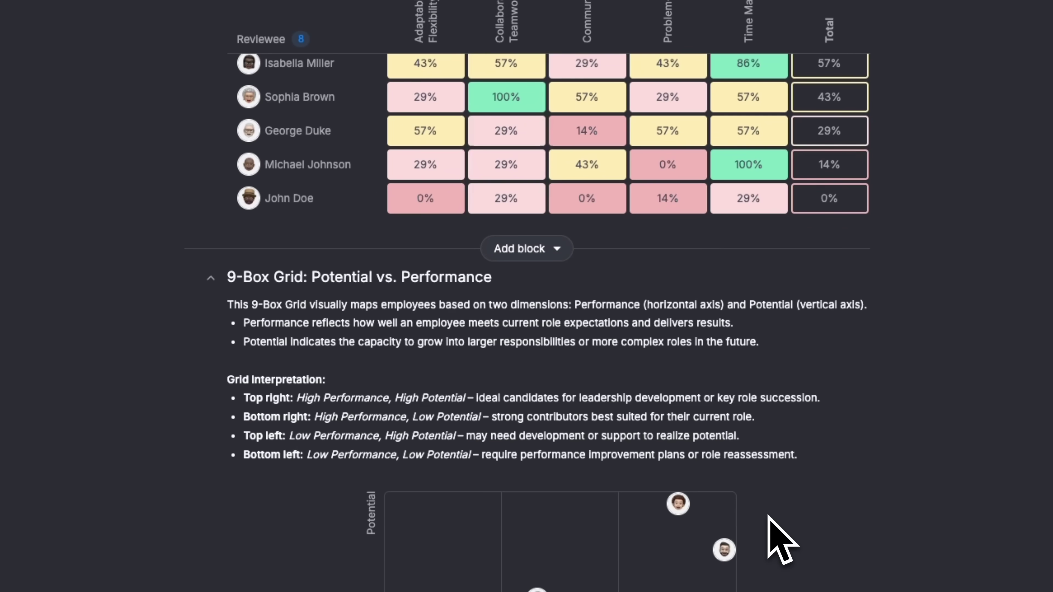